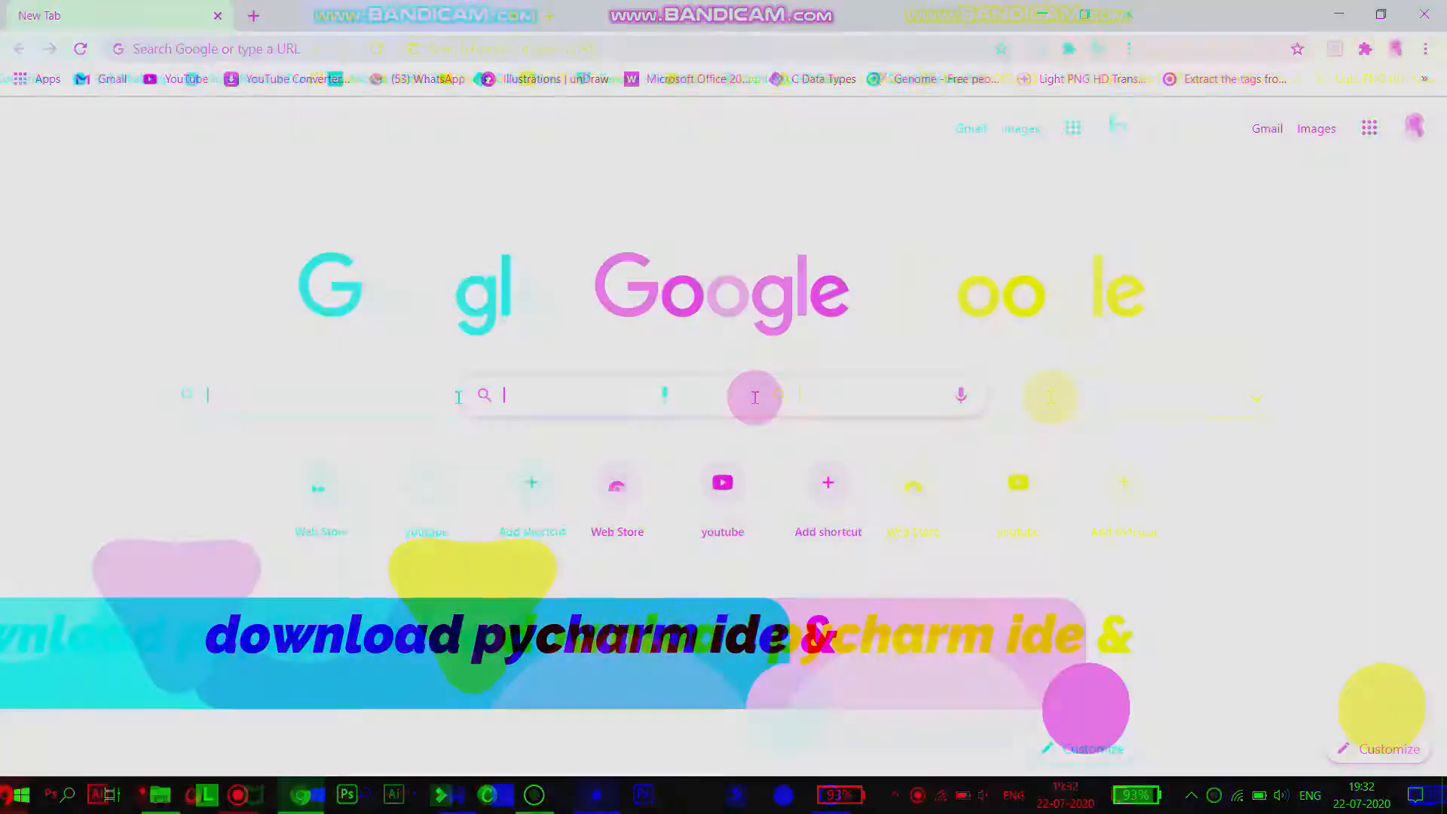
Search Google for pycharm install.
text(pycharm)
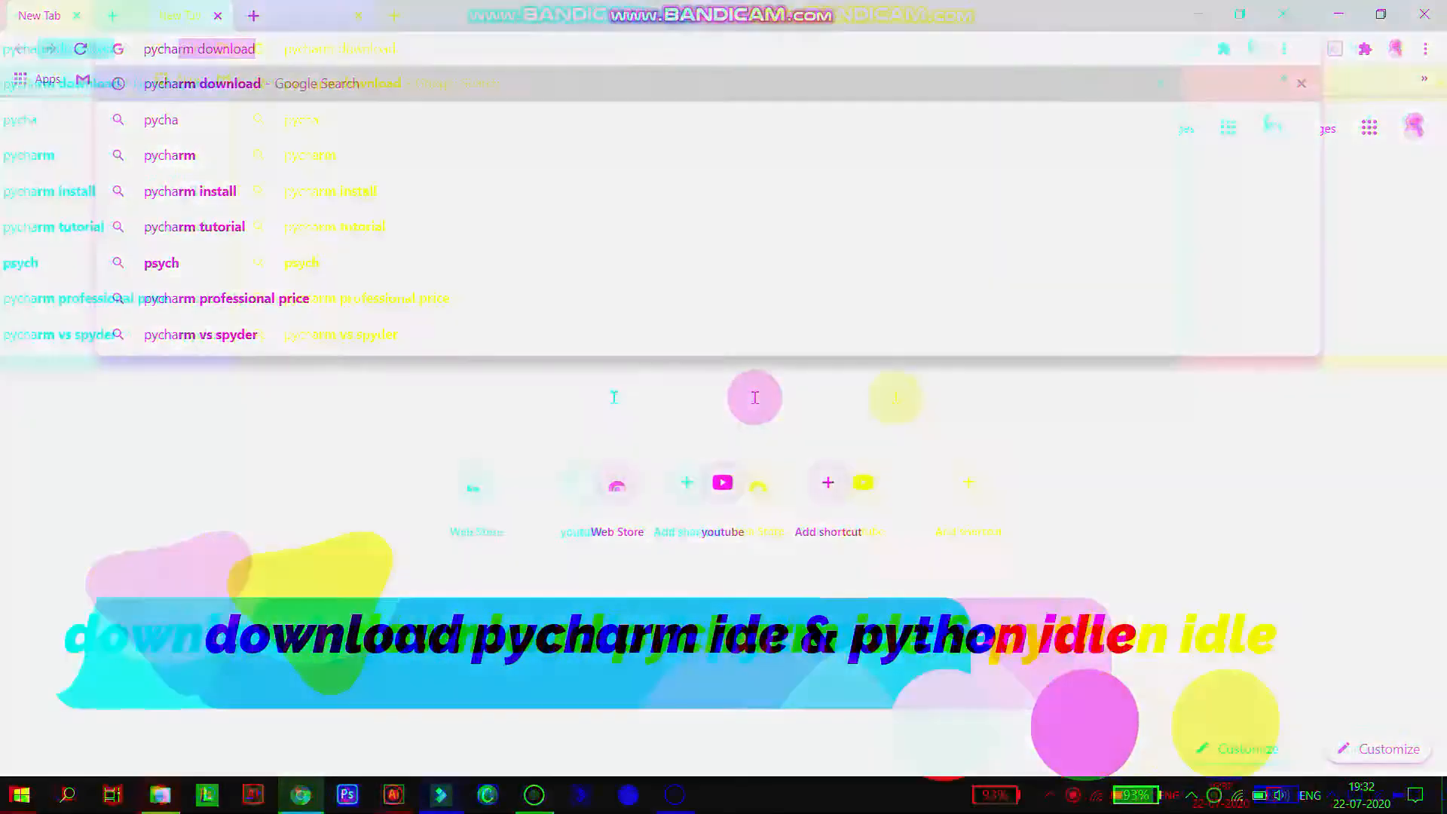
text( install)
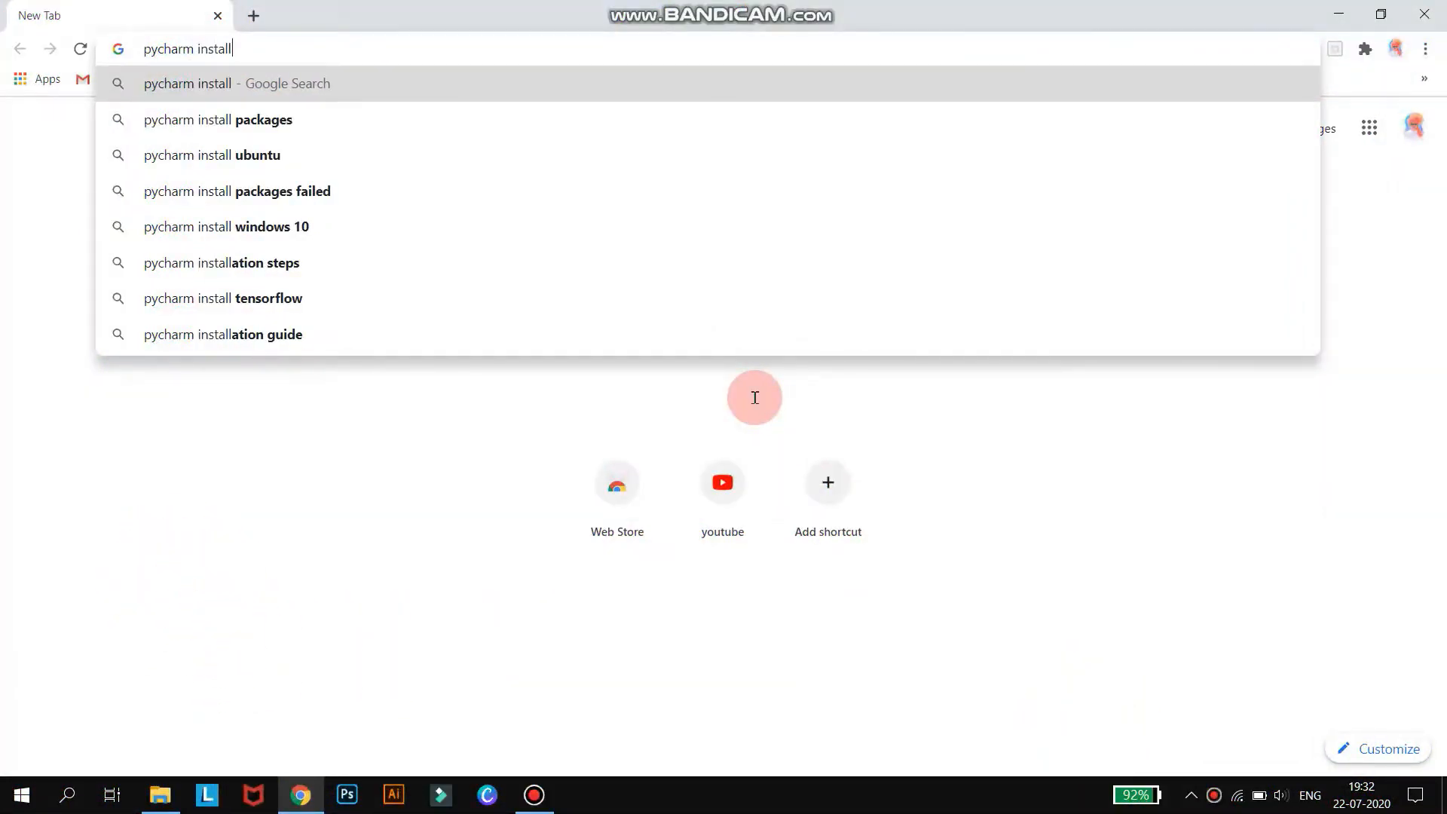
key(Return)
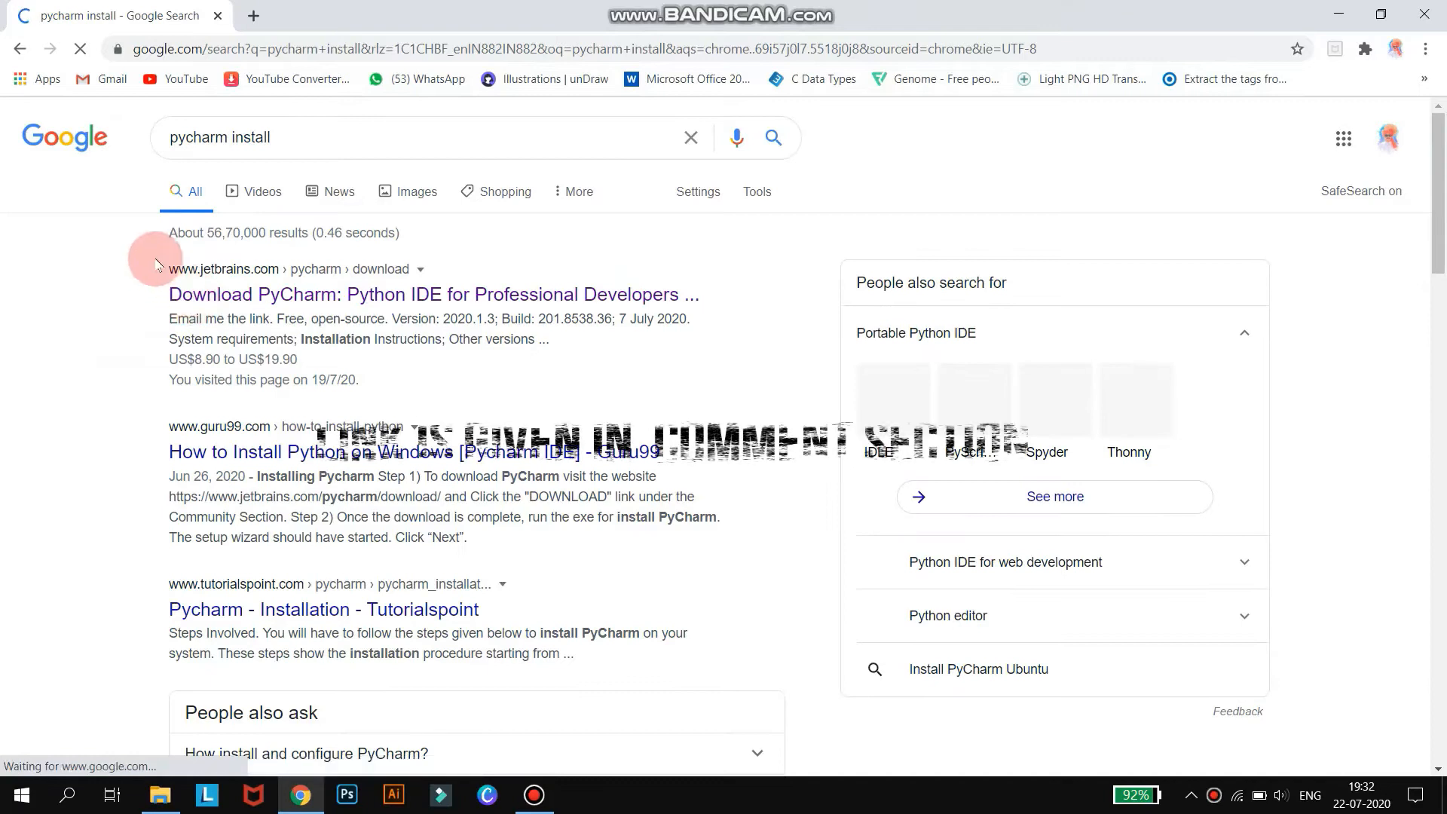
Open the JetBrains PyCharm download page, start the Community edition download, and cancel it.
click(330, 297)
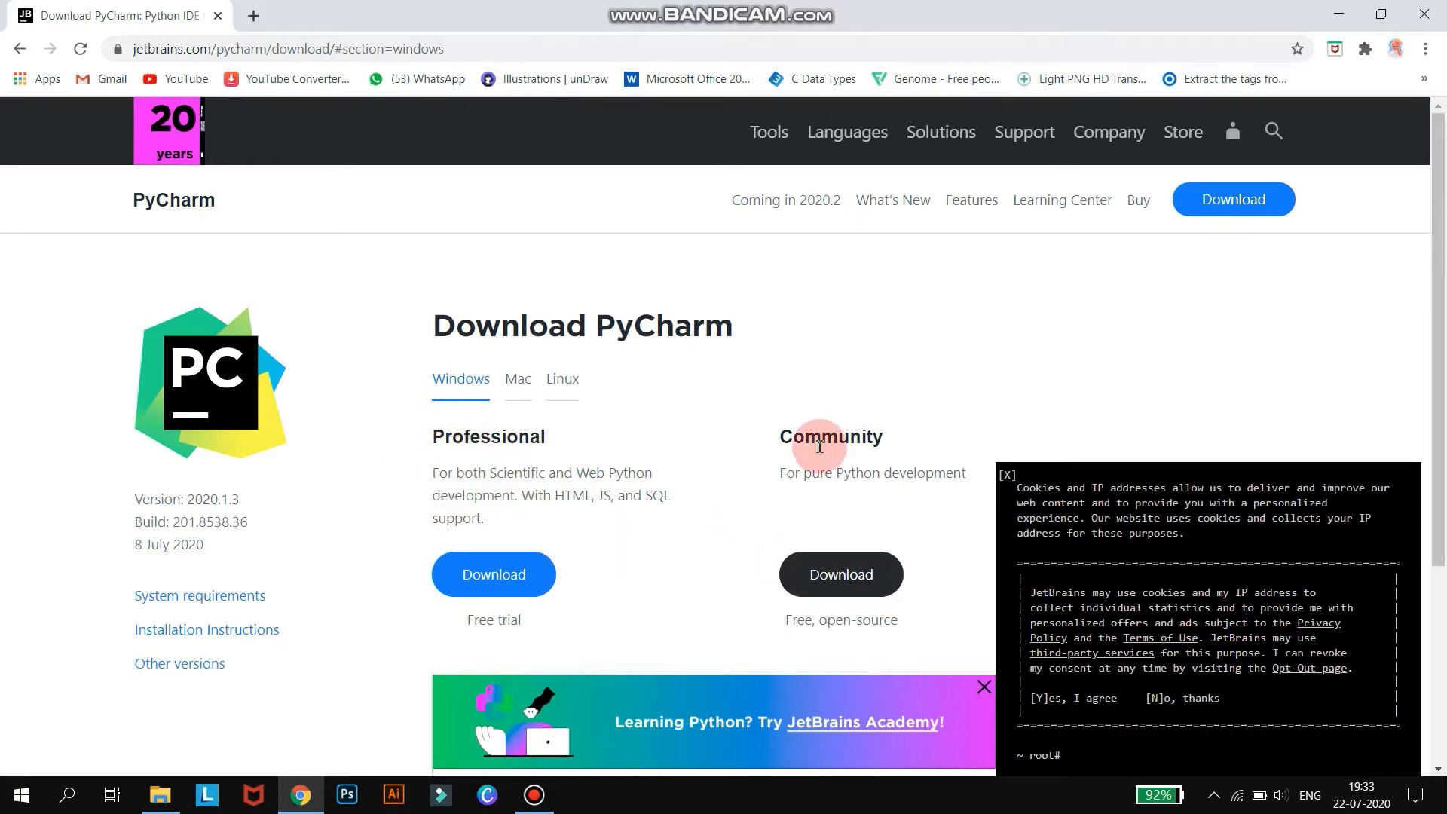
click(1008, 475)
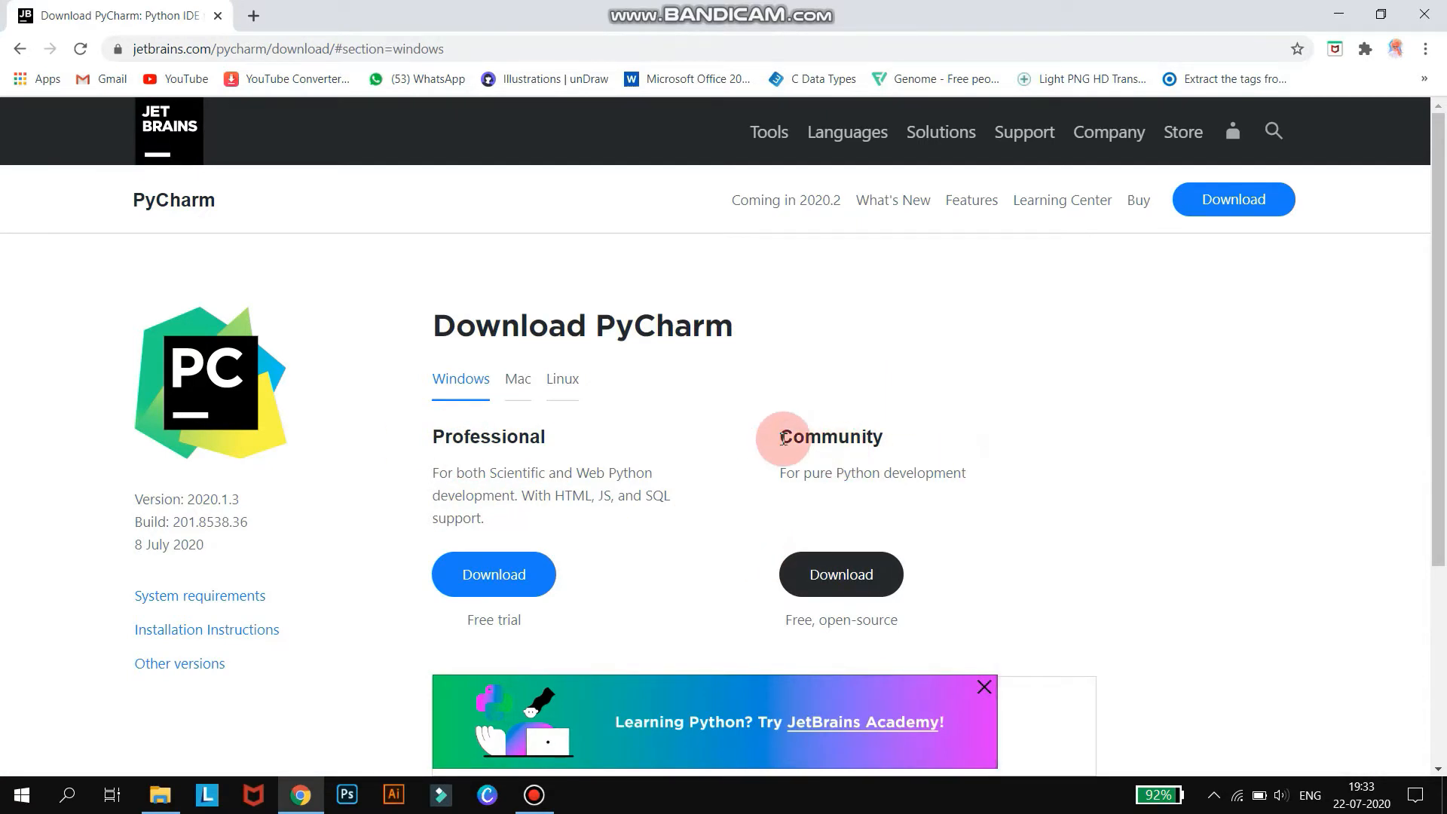
click(865, 585)
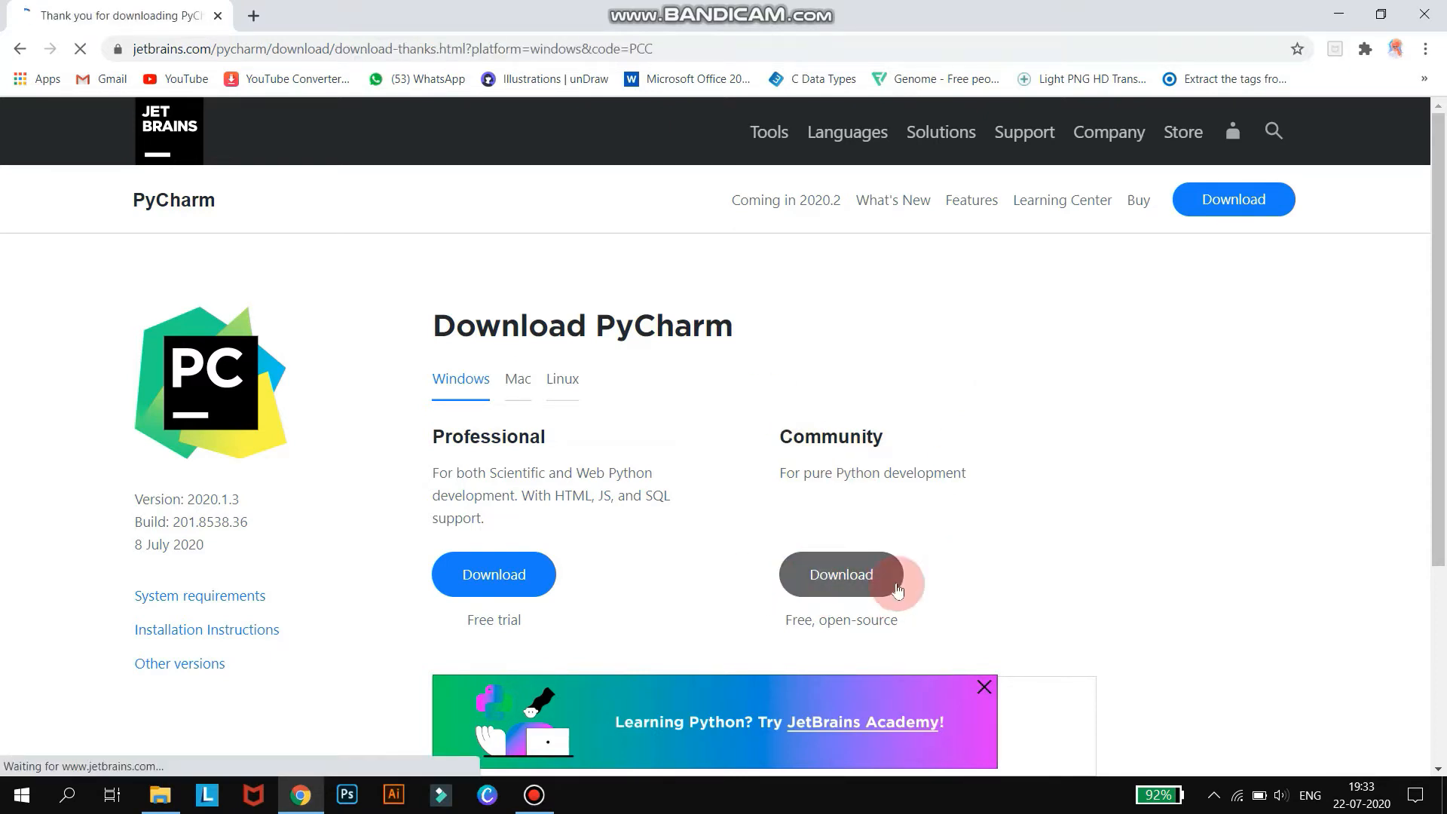
scroll(437, 577, down, 3)
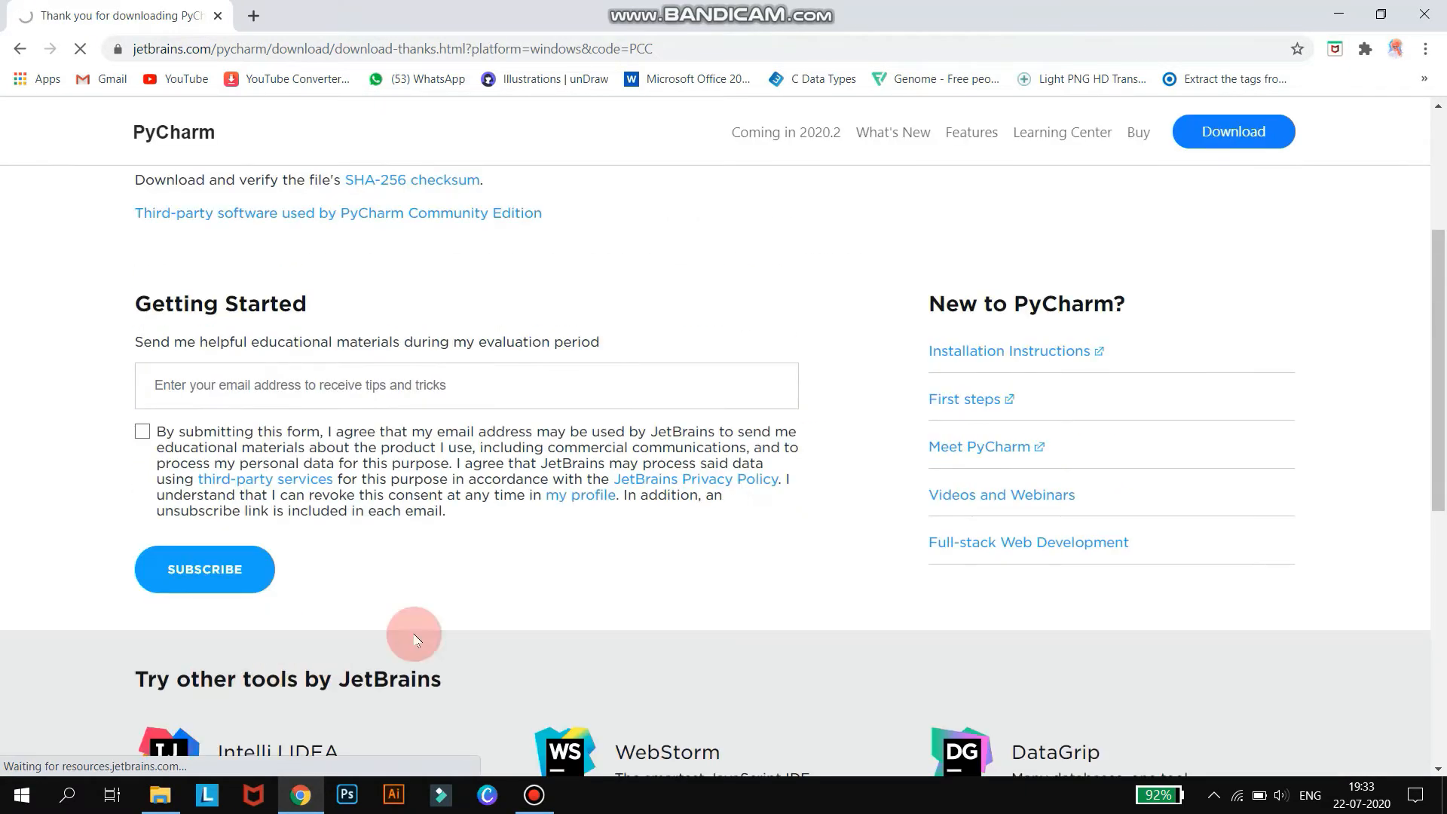
scroll(571, 719, up, 3)
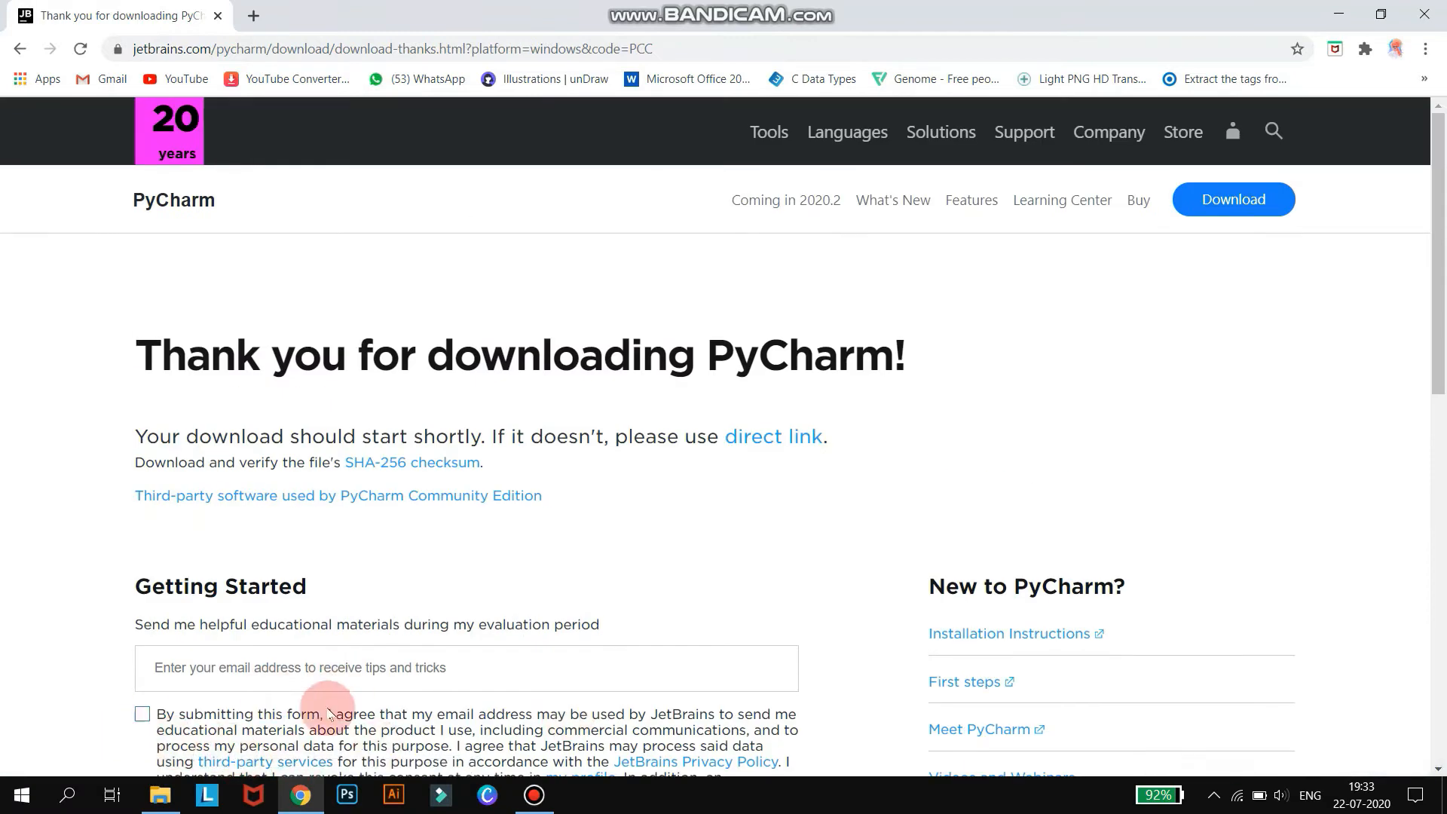
click(192, 752)
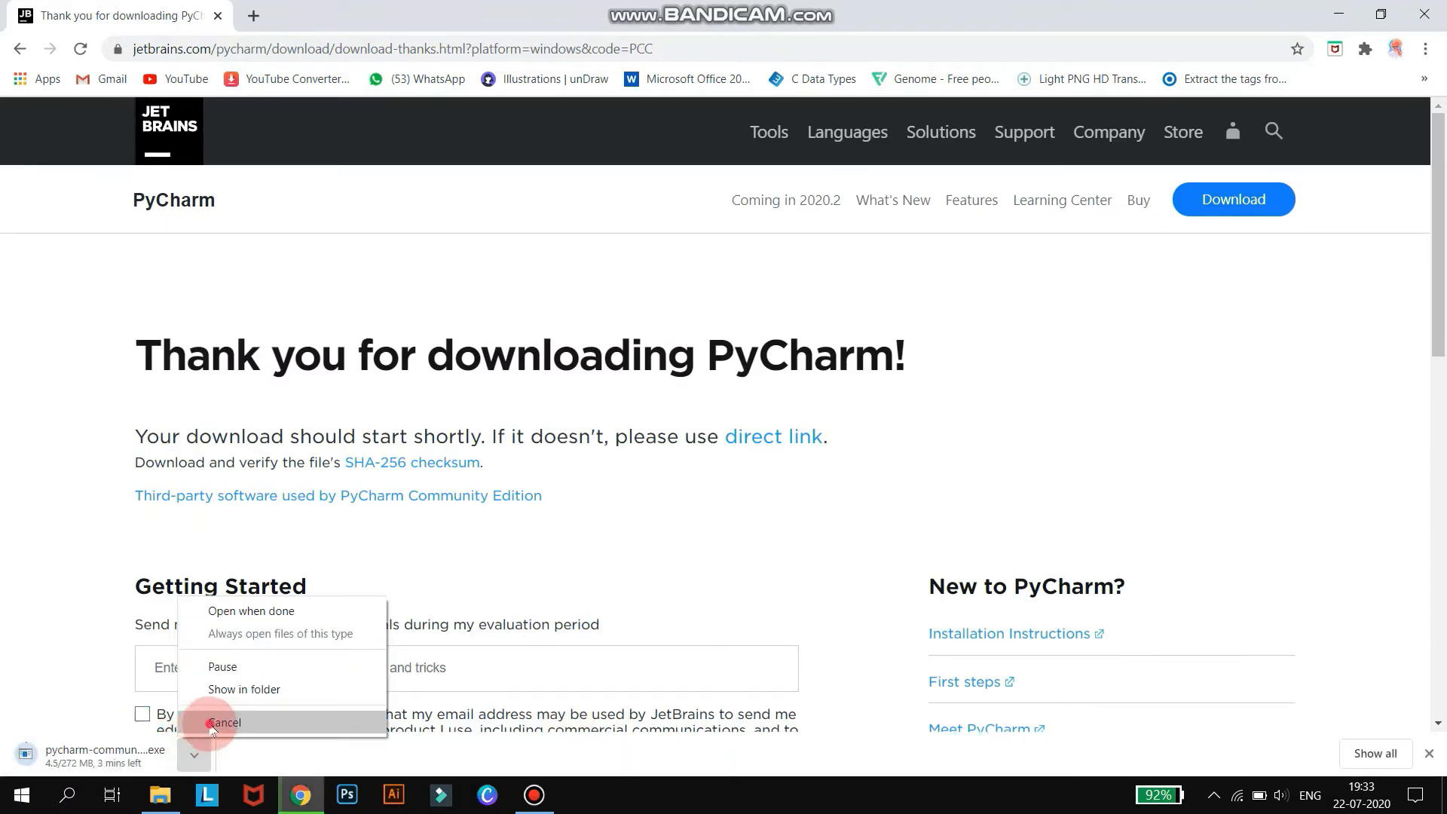
click(205, 718)
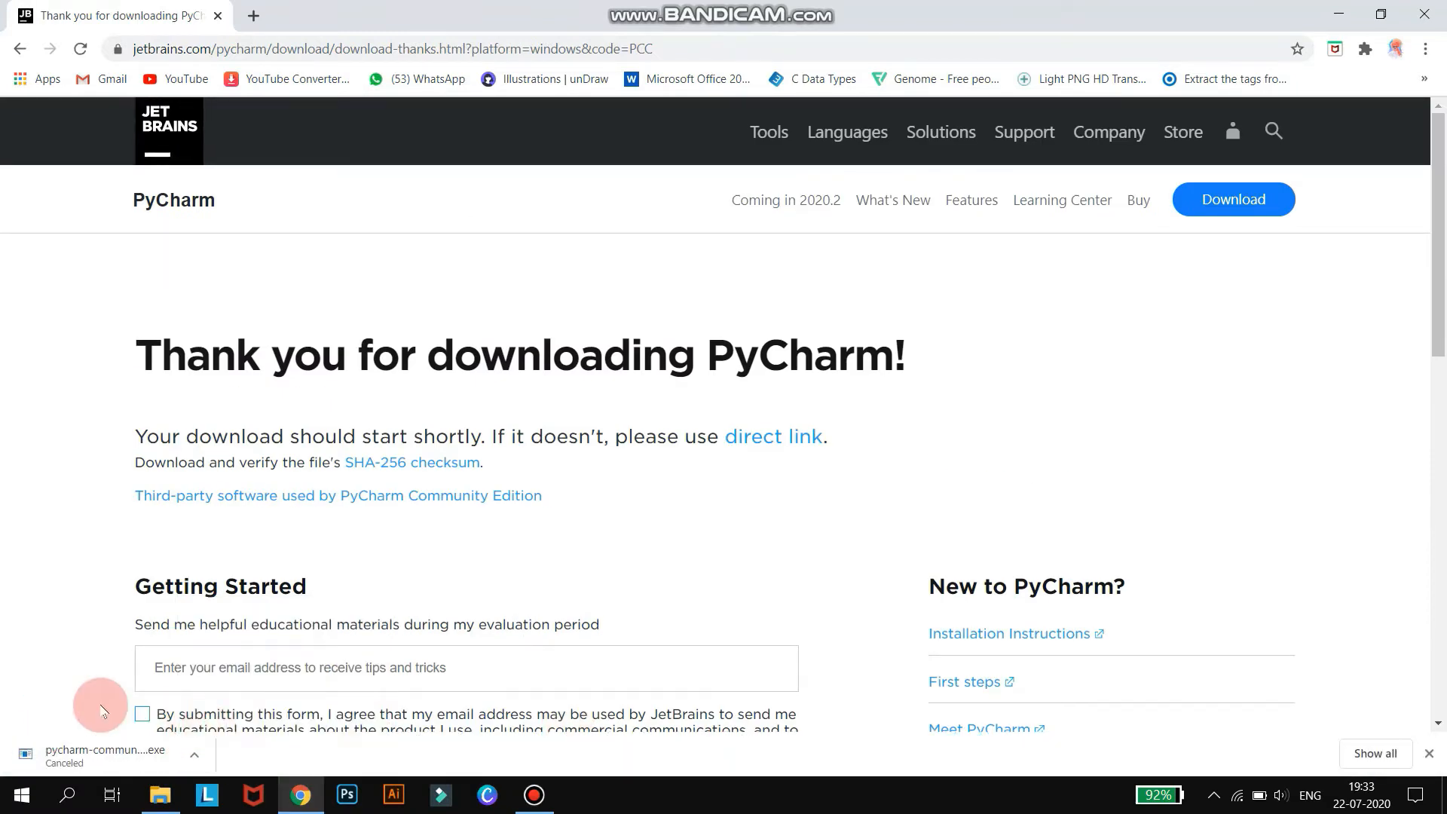
In a new tab, search Google for python install.
click(253, 14)
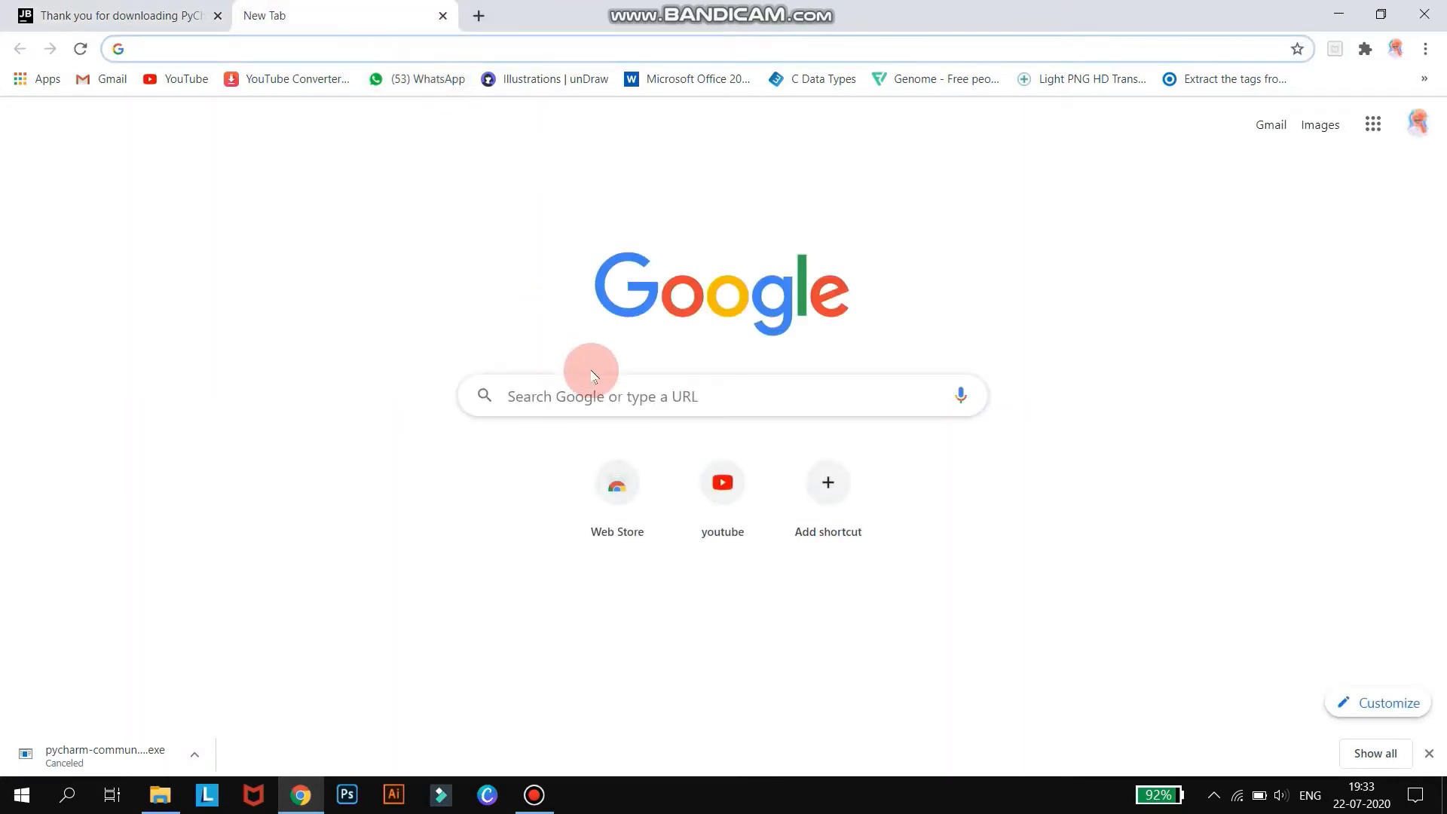
click(623, 378)
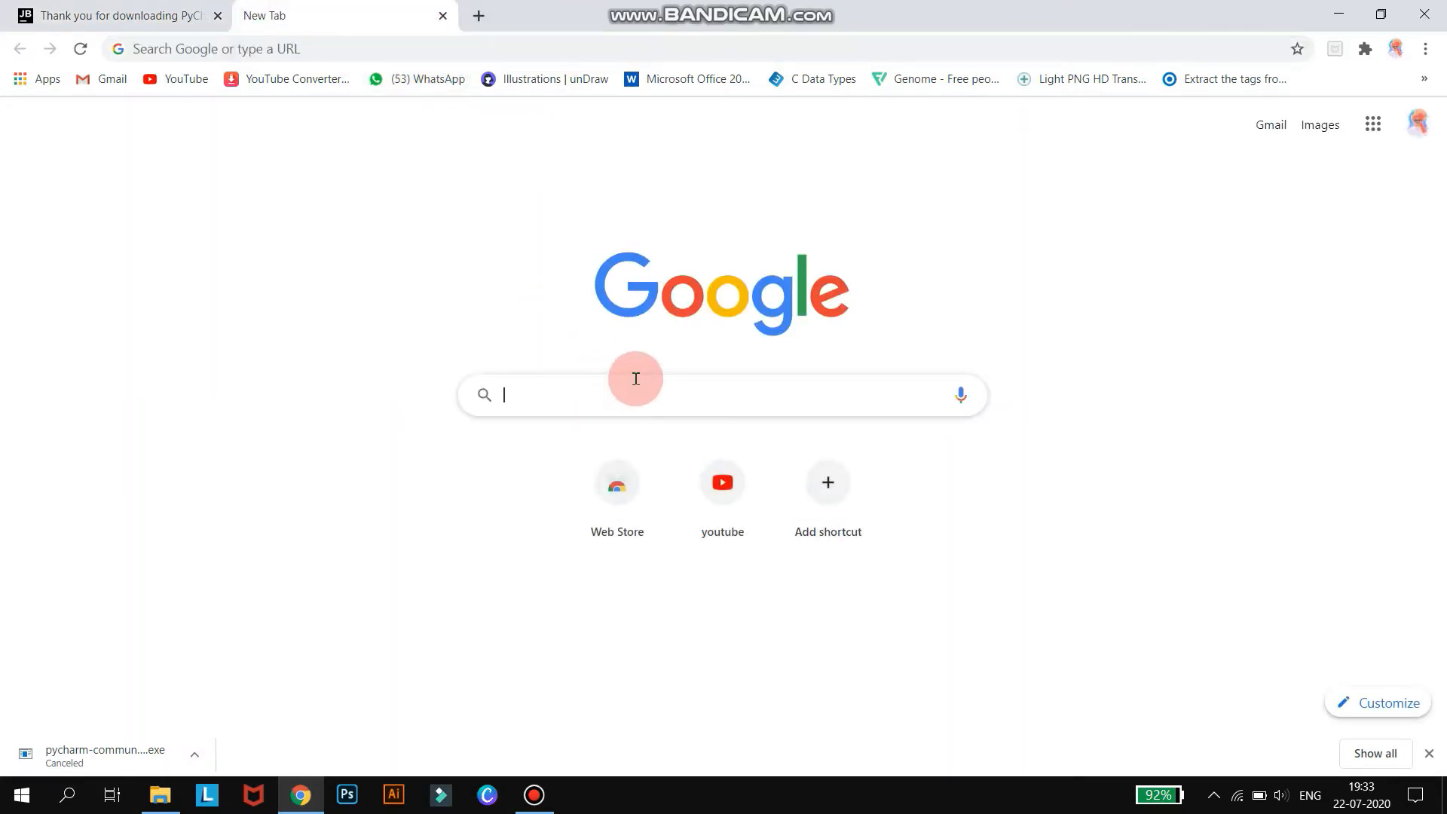
text(pyt)
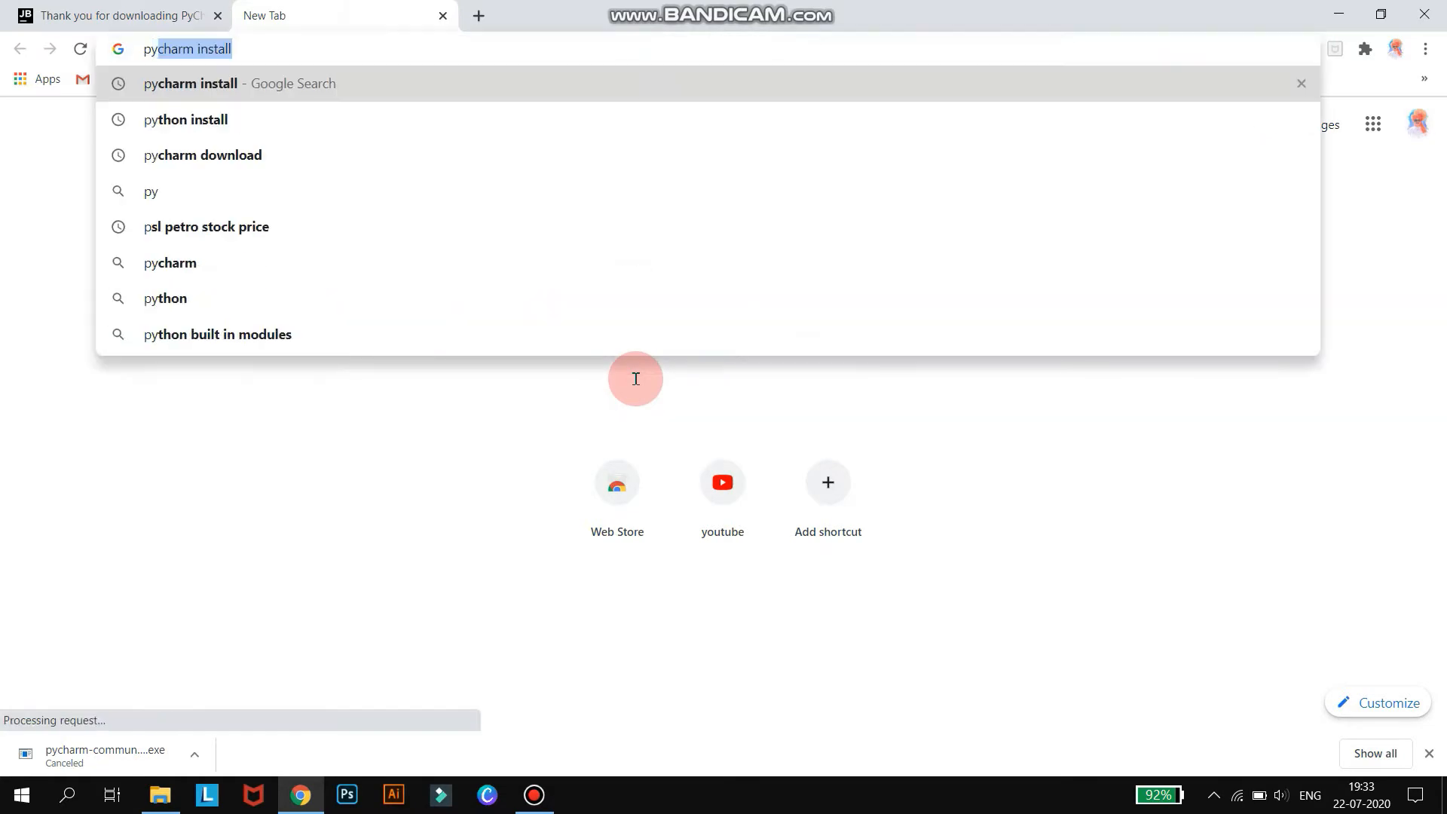
text(hon)
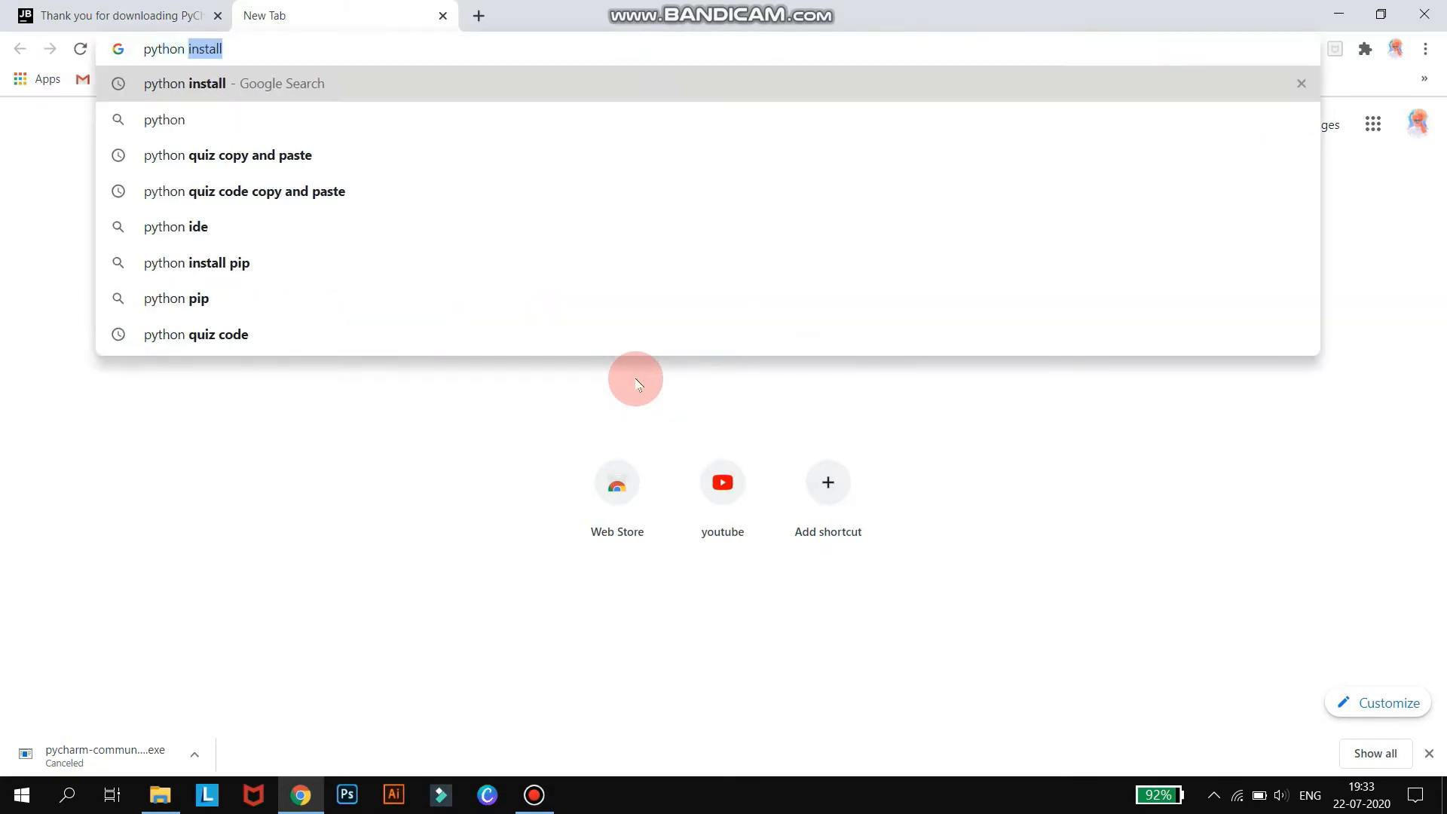
key(Return)
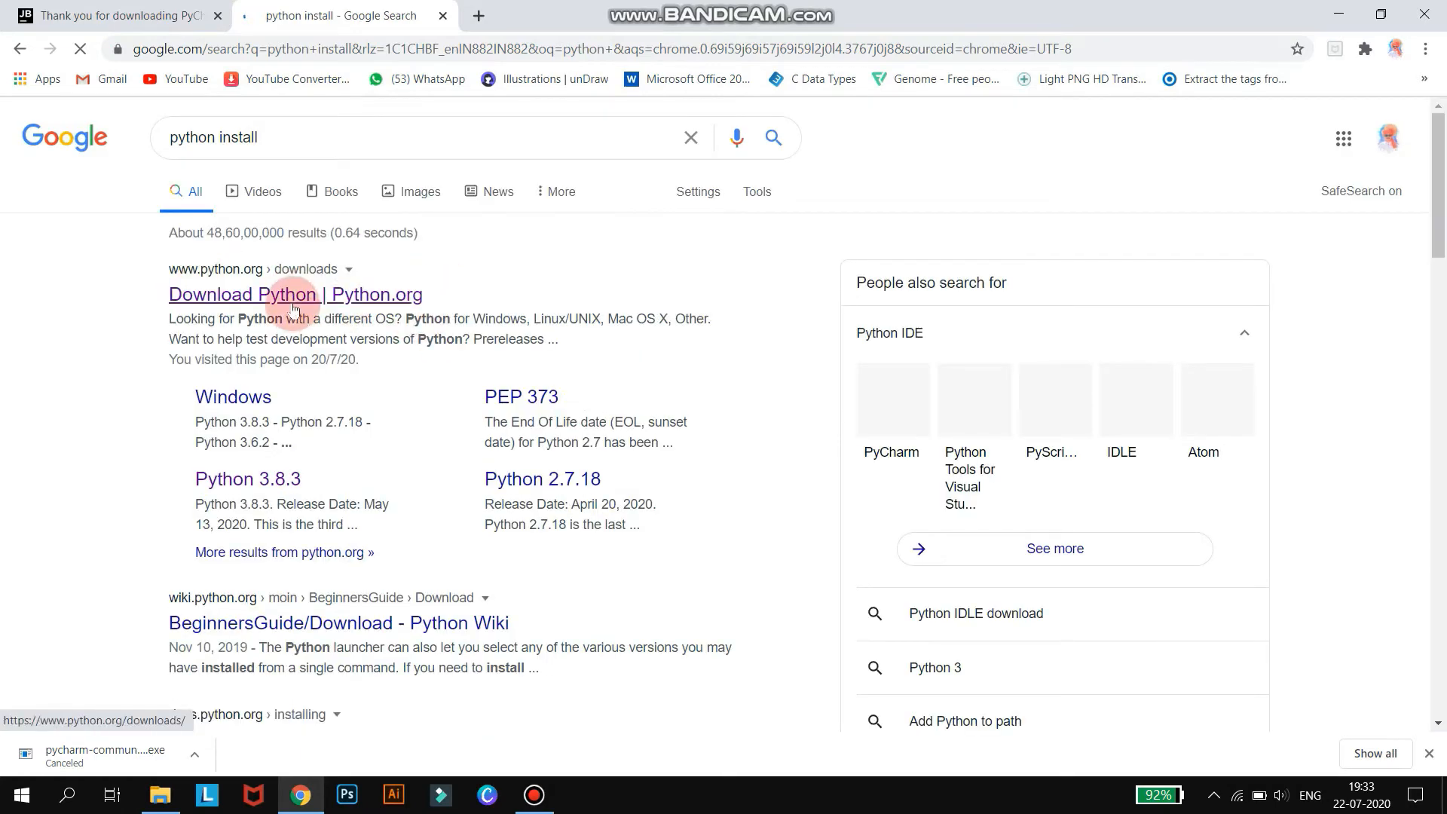
Open the Download Python page on python.org, then minimize the browser.
click(295, 297)
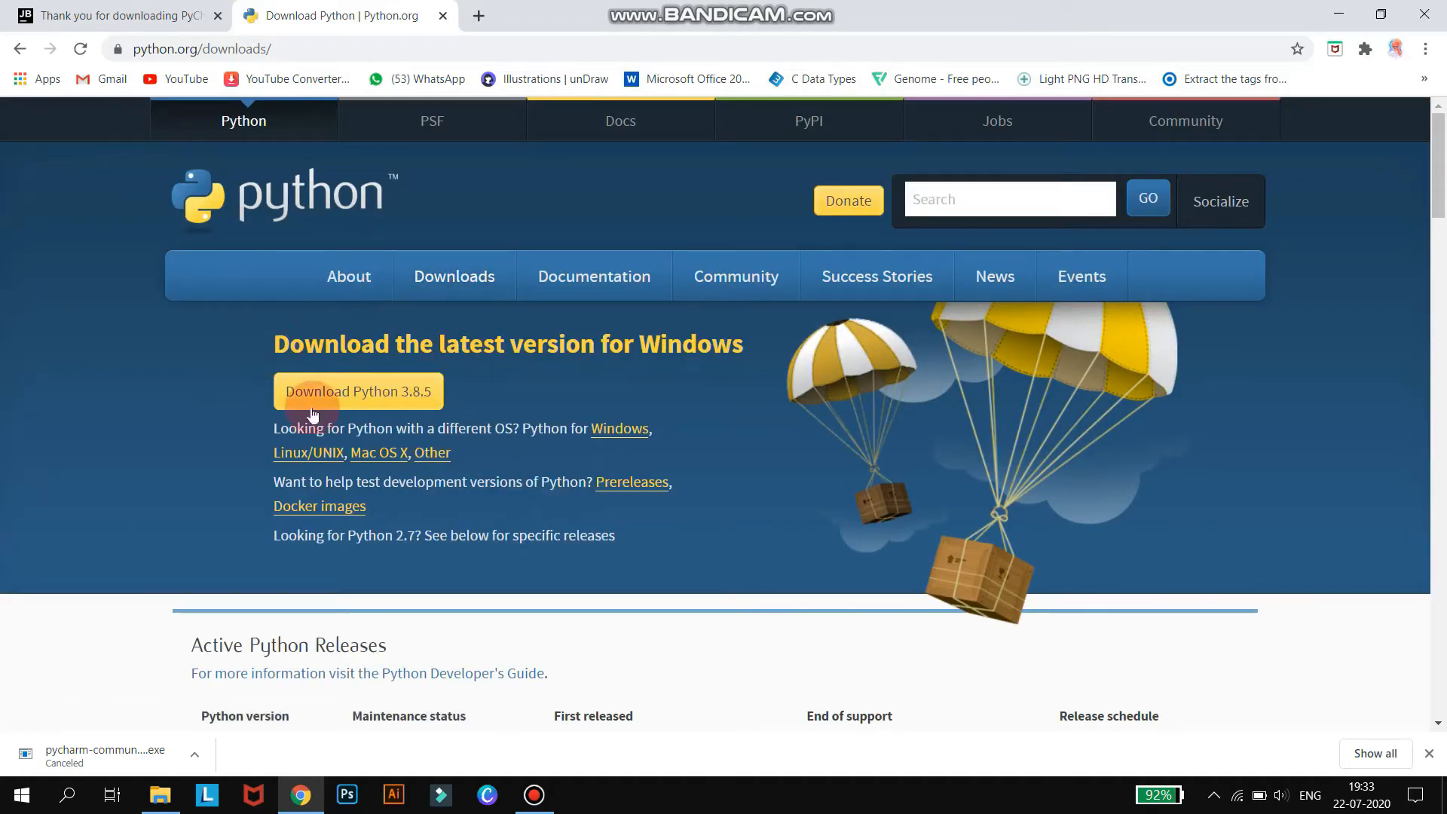
mouse_move(449, 280)
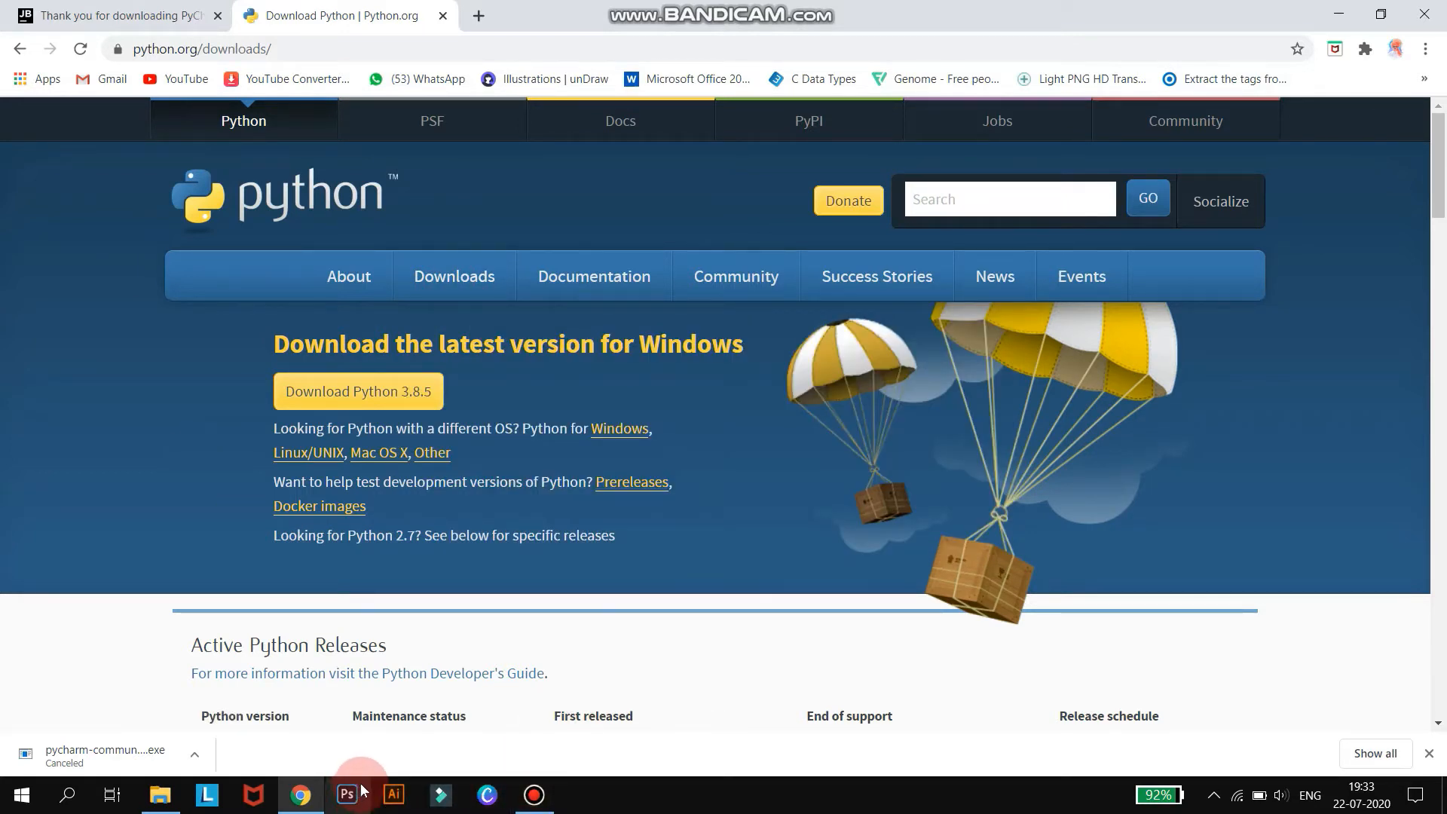
click(1339, 13)
Open This PC in File Explorer, maximize it, and go to the Downloads folder.
double_click(29, 27)
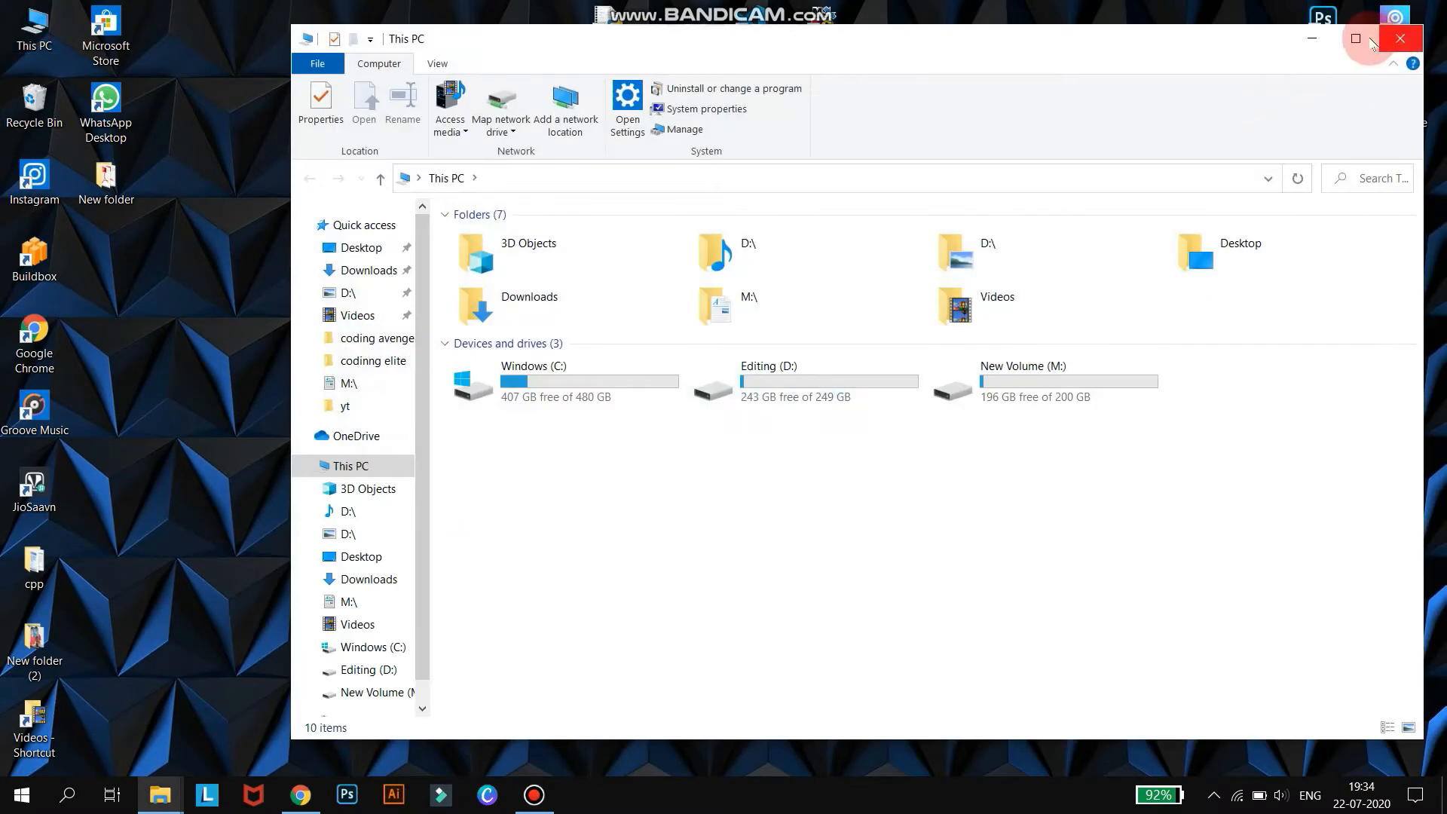
click(1370, 42)
click(83, 239)
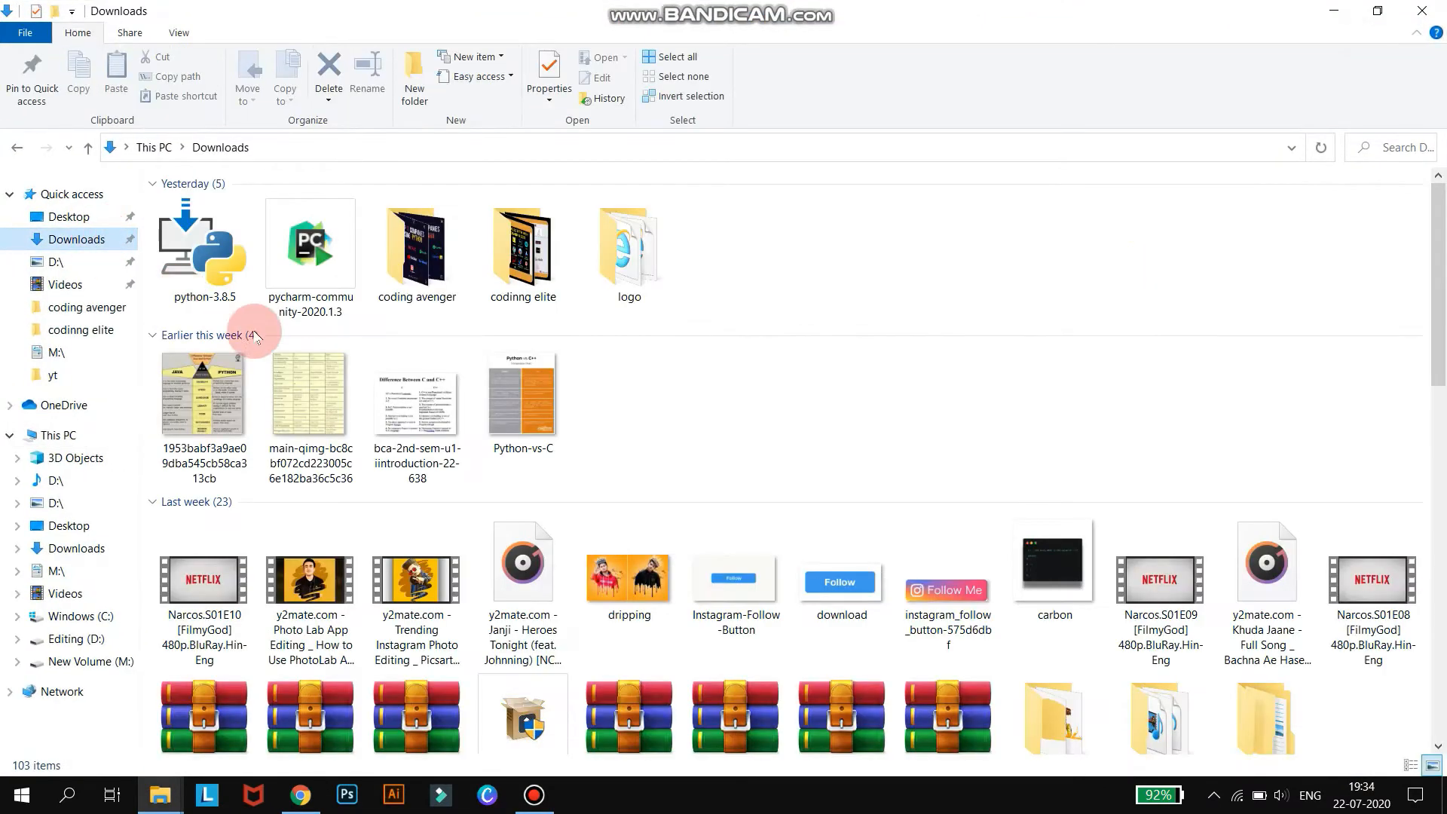
Run the pycharm-community-2020.1.3 installer, keep the default location, options and JetBrains start menu folder, and install.
click(316, 284)
double_click(316, 284)
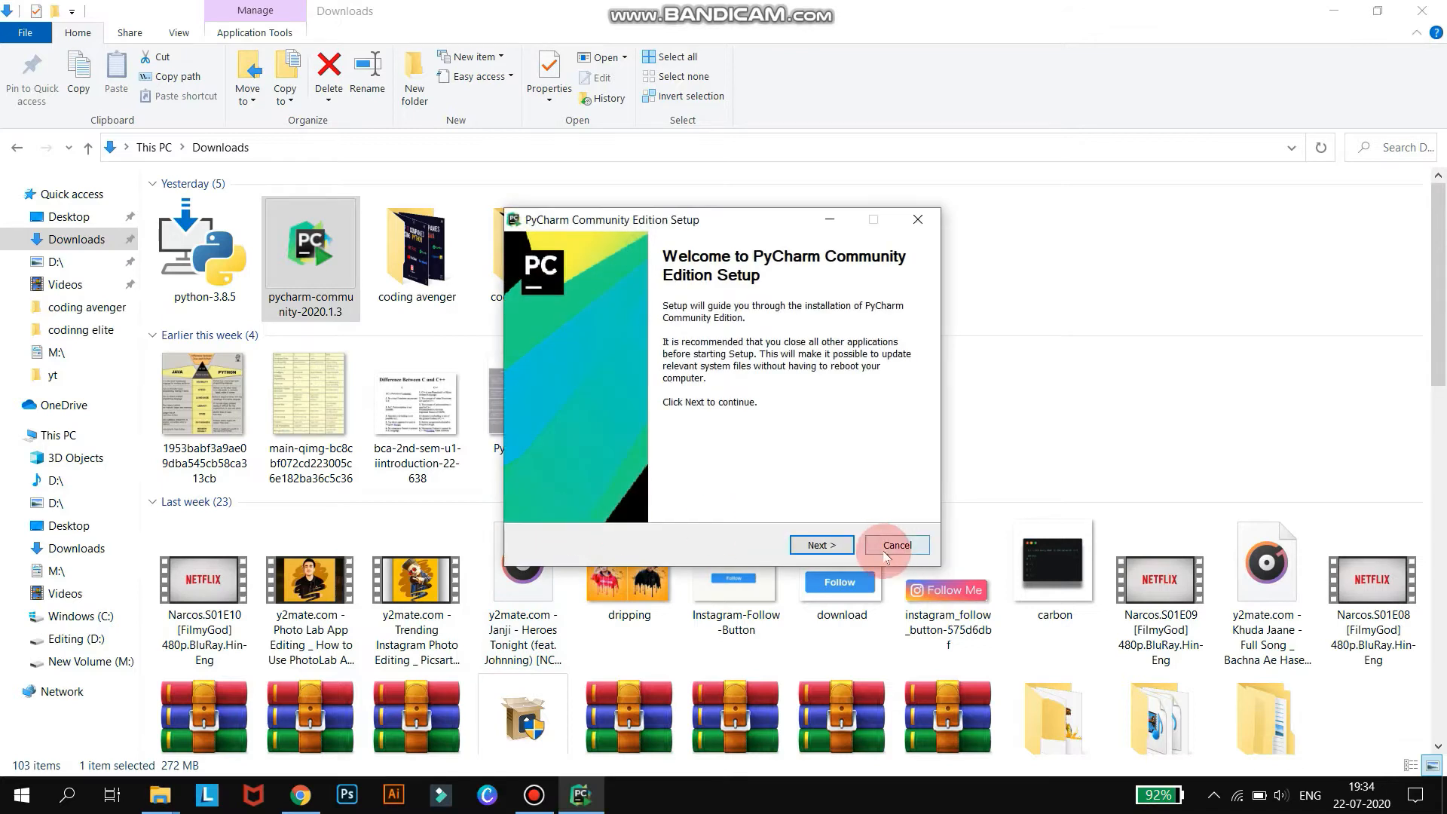
click(822, 544)
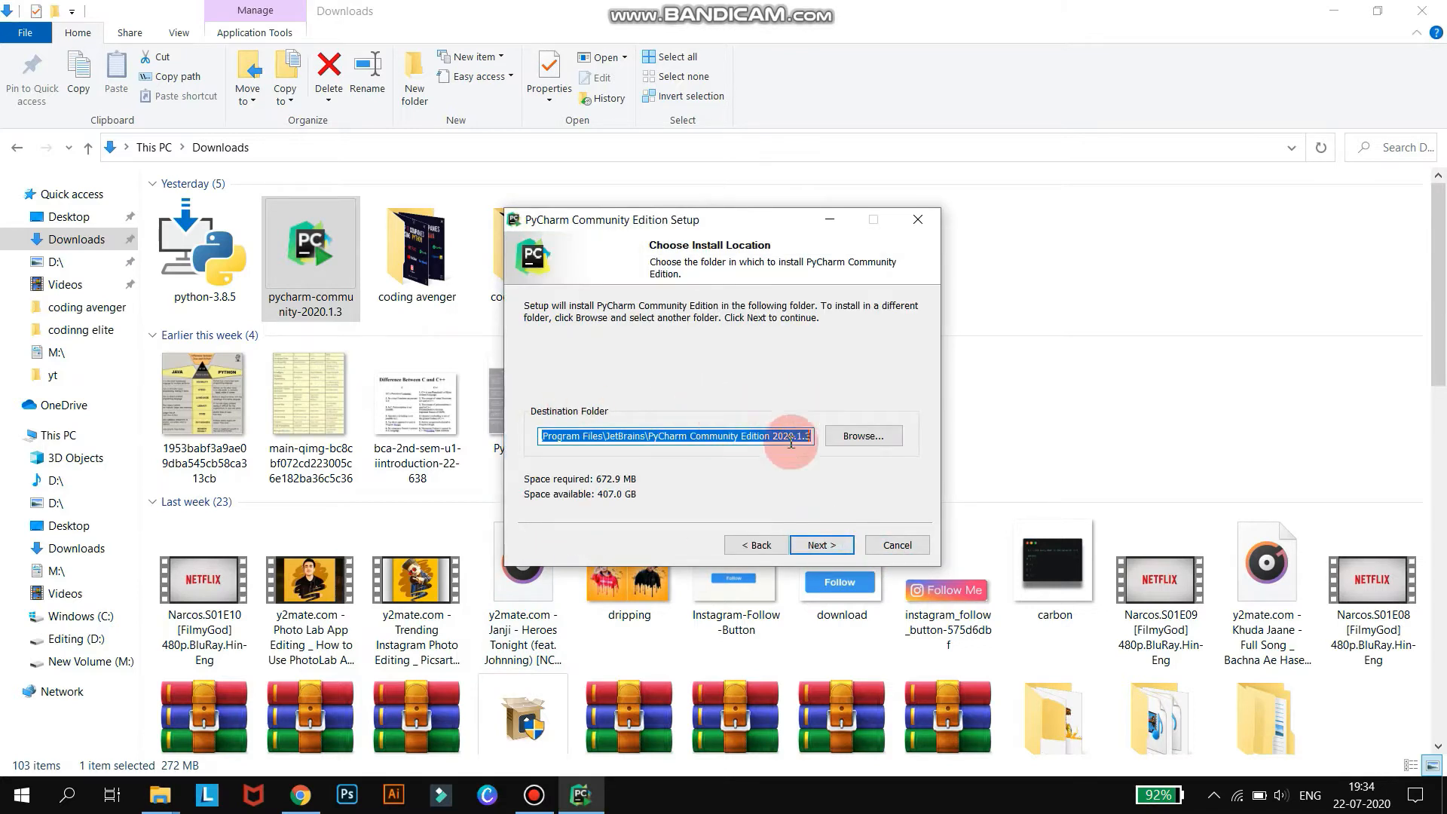
click(810, 543)
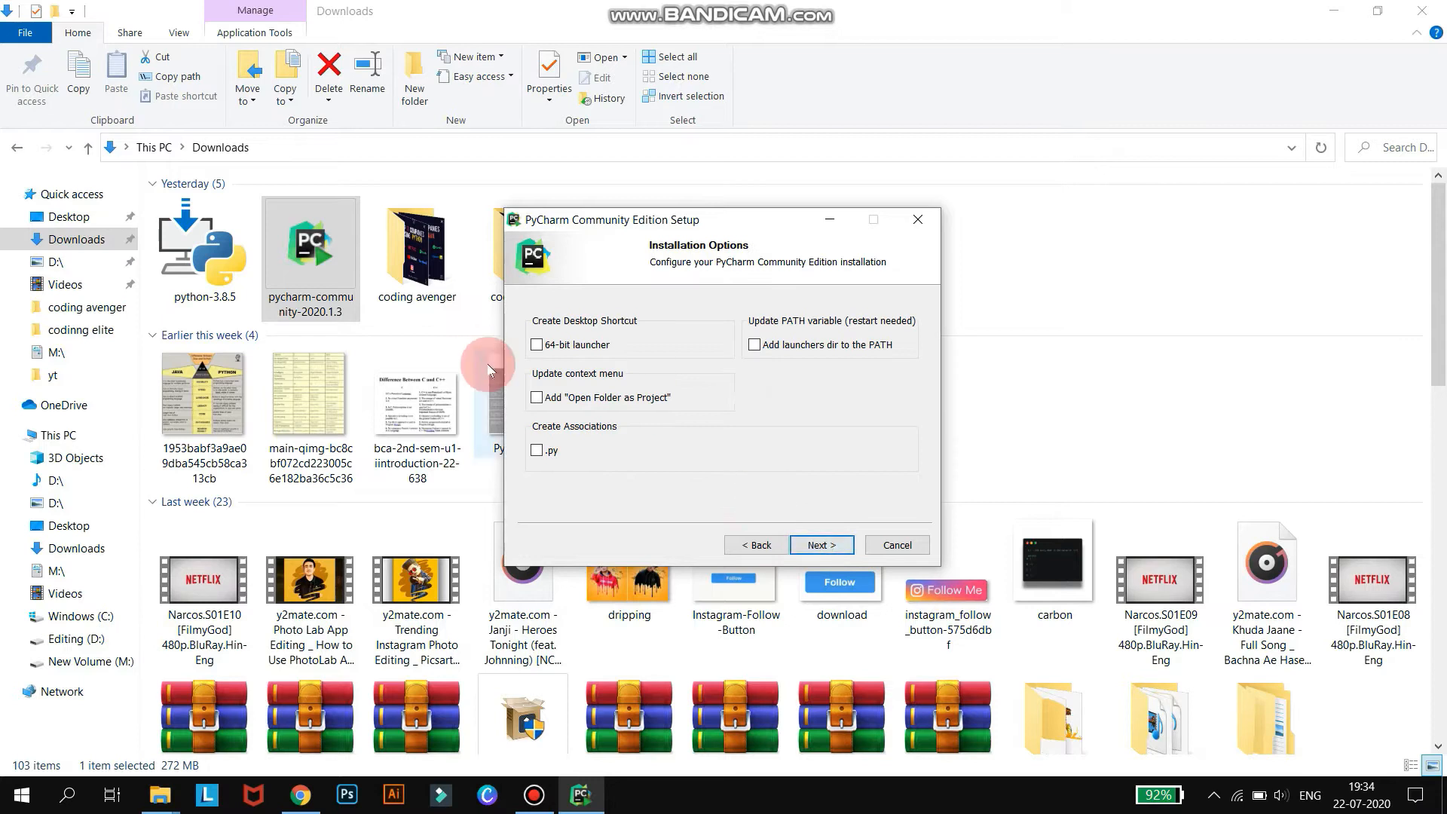
click(822, 544)
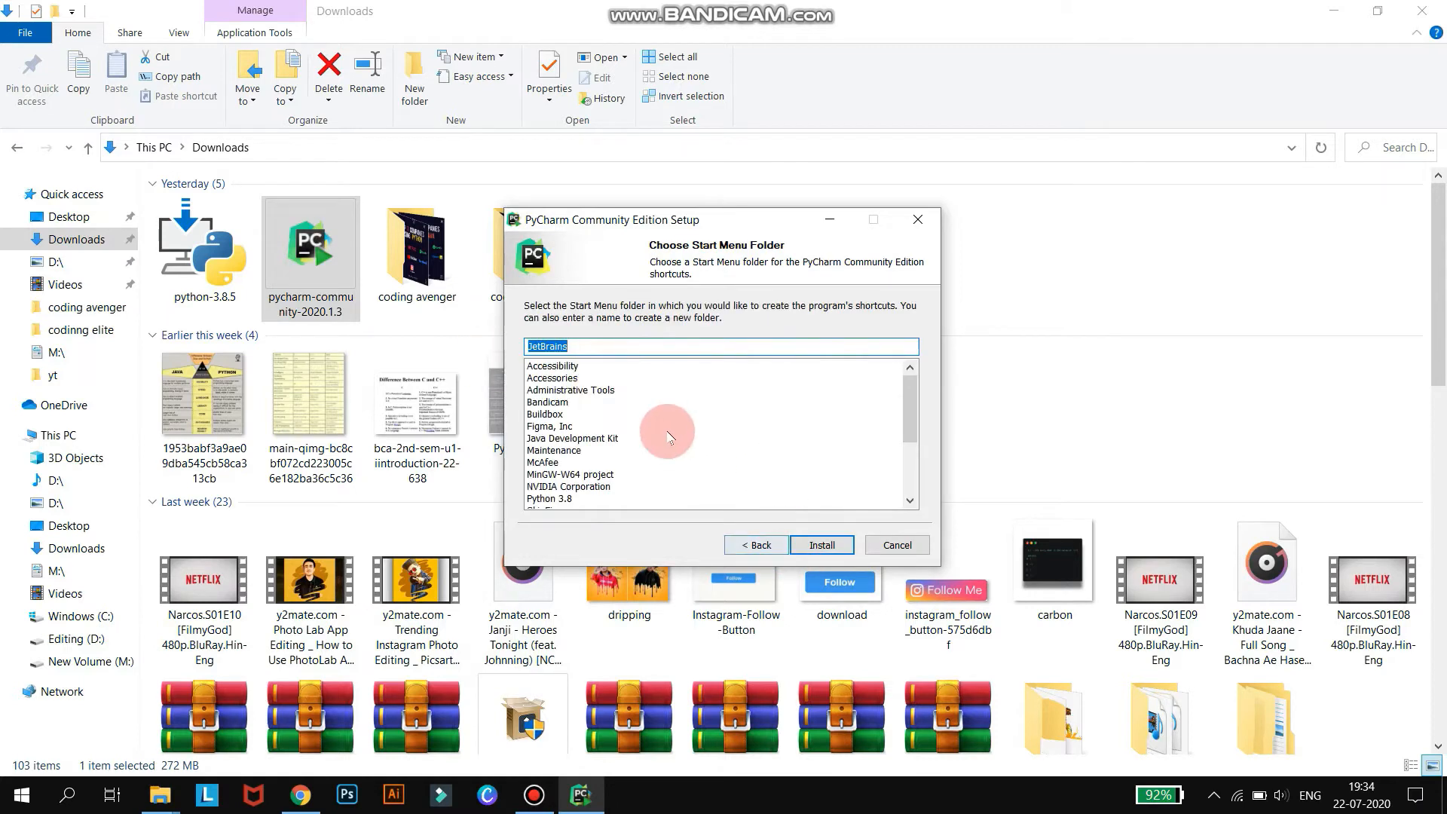
click(822, 545)
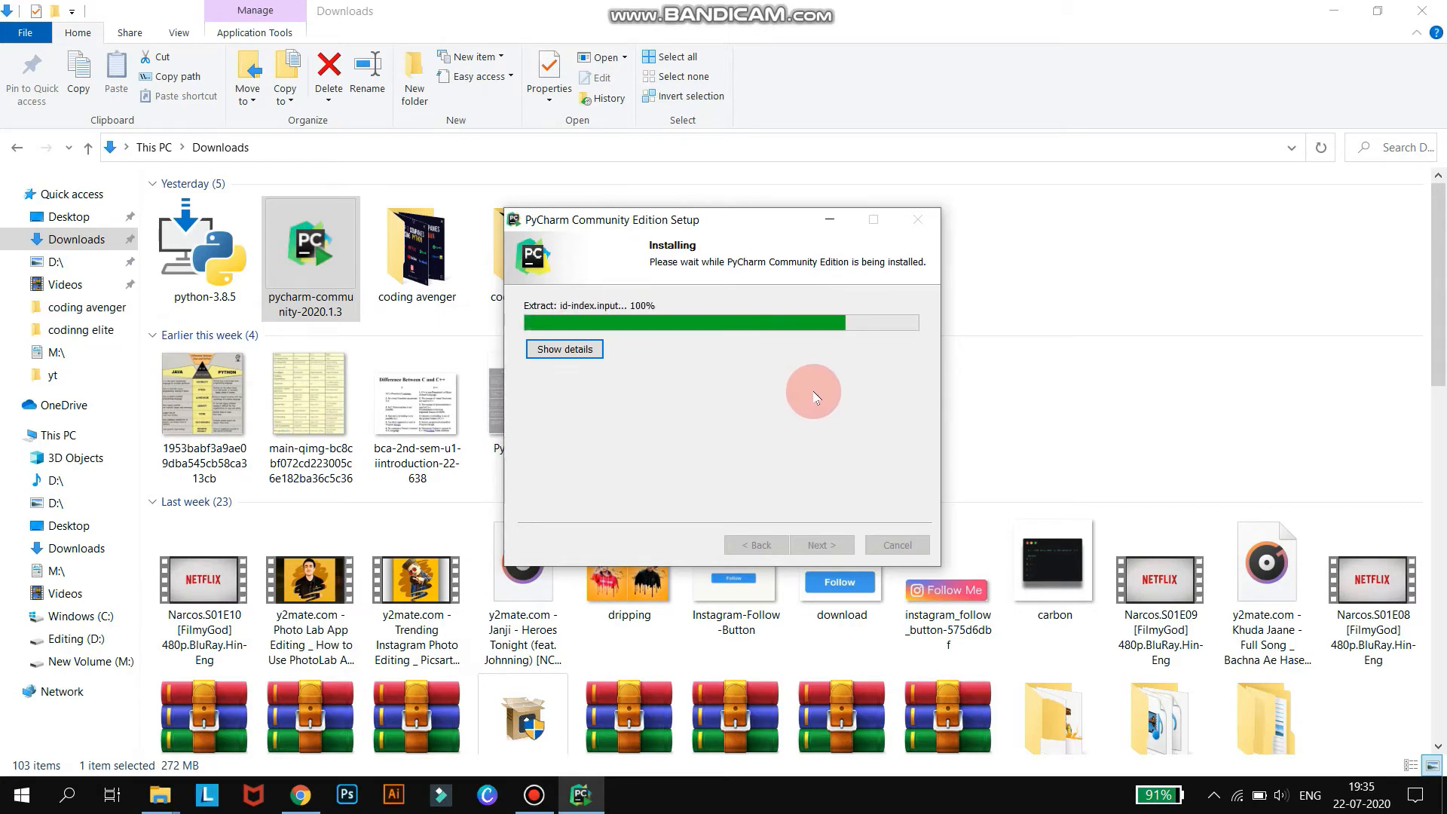
click(1334, 10)
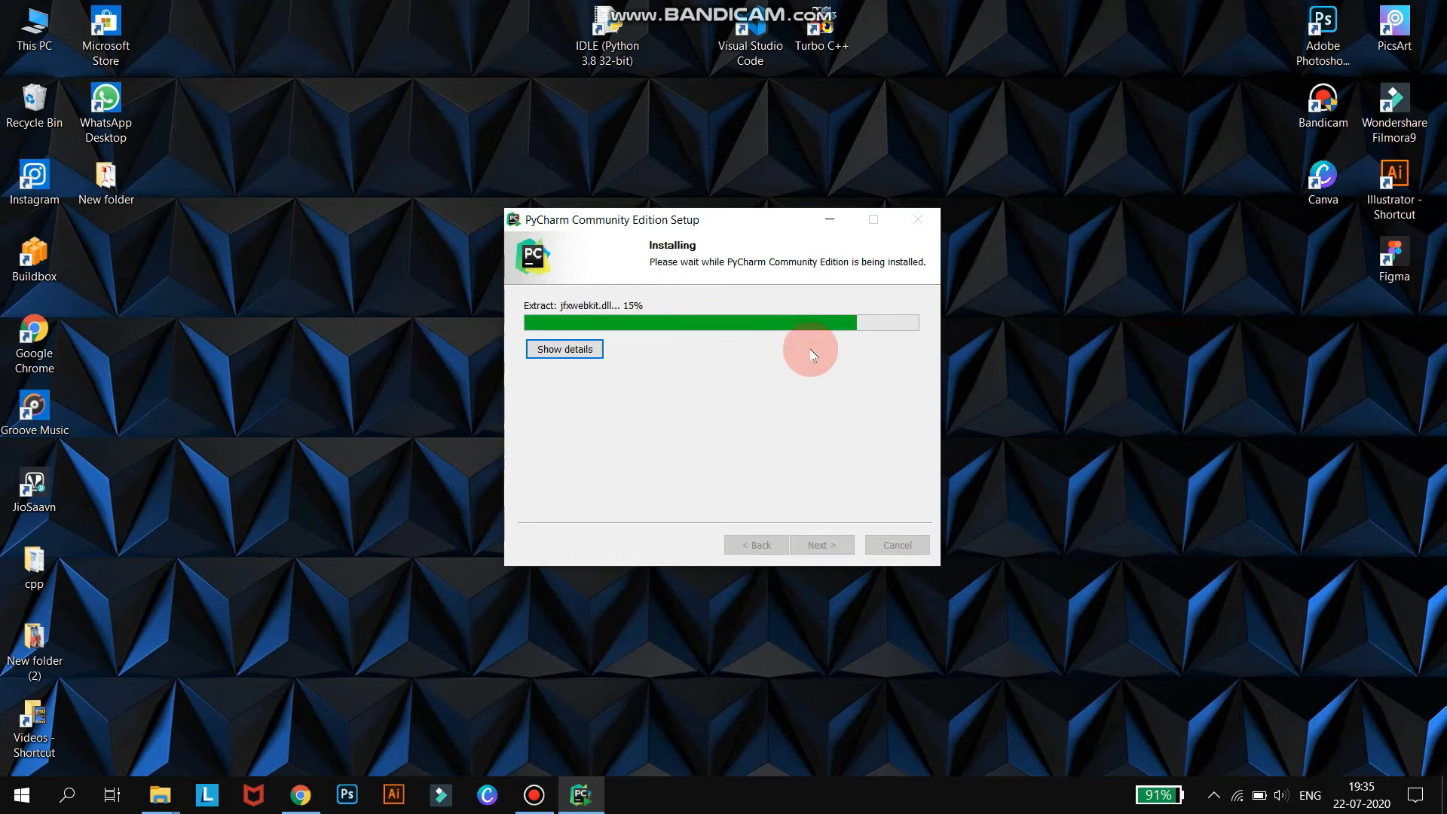
click(536, 799)
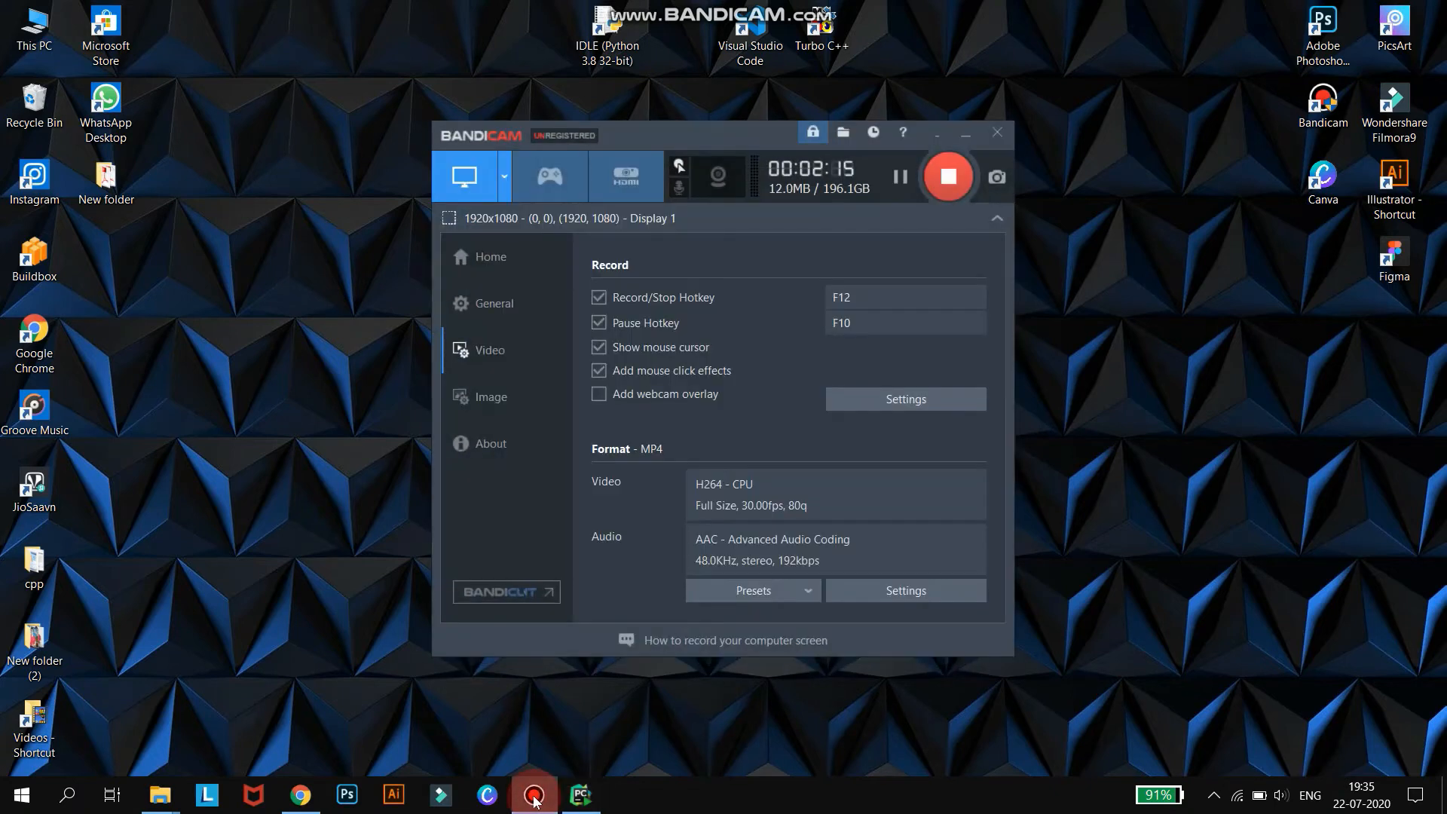
click(535, 799)
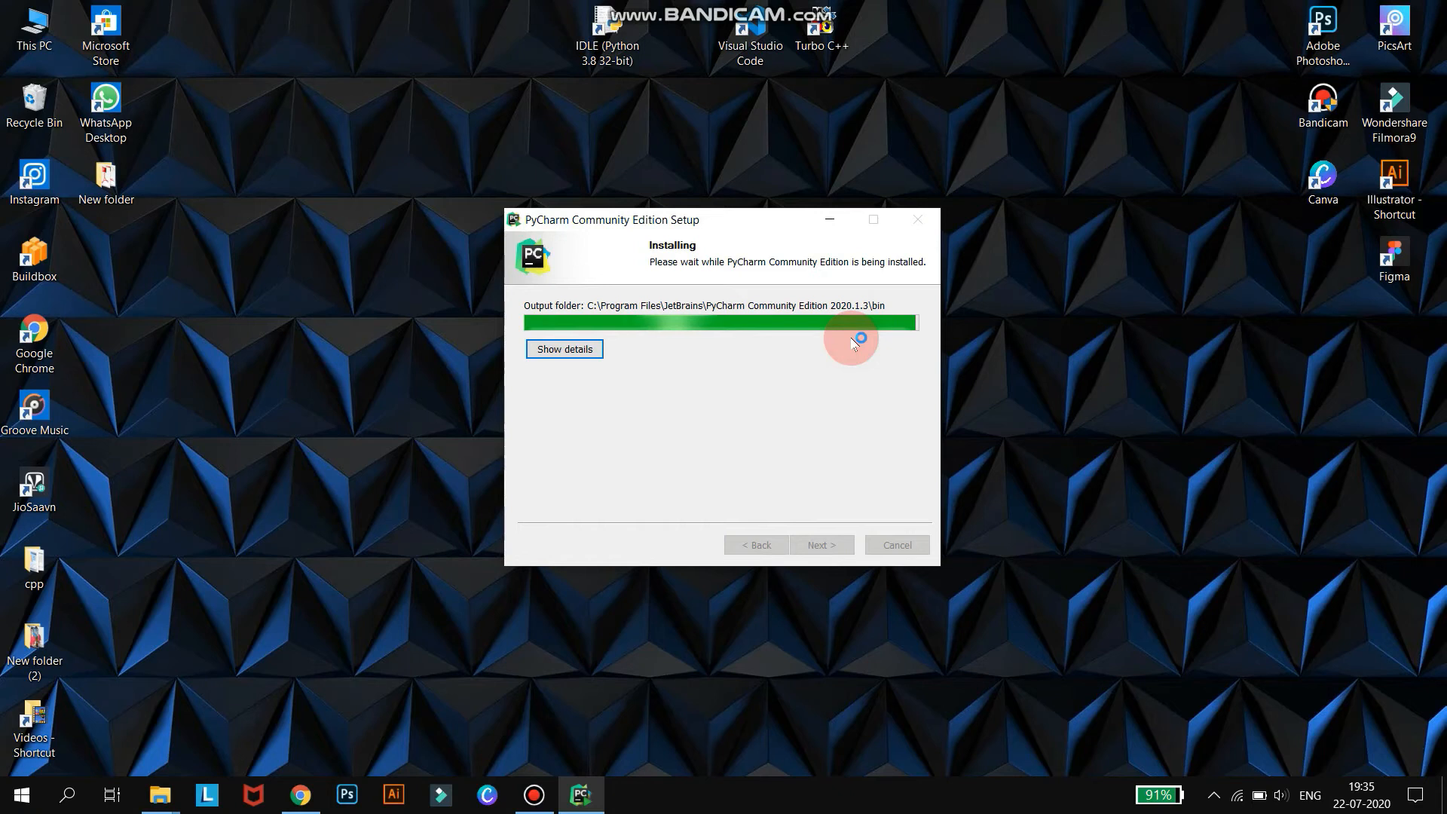
Finish setup with PyCharm launched and choose not to import settings.
click(742, 381)
click(821, 545)
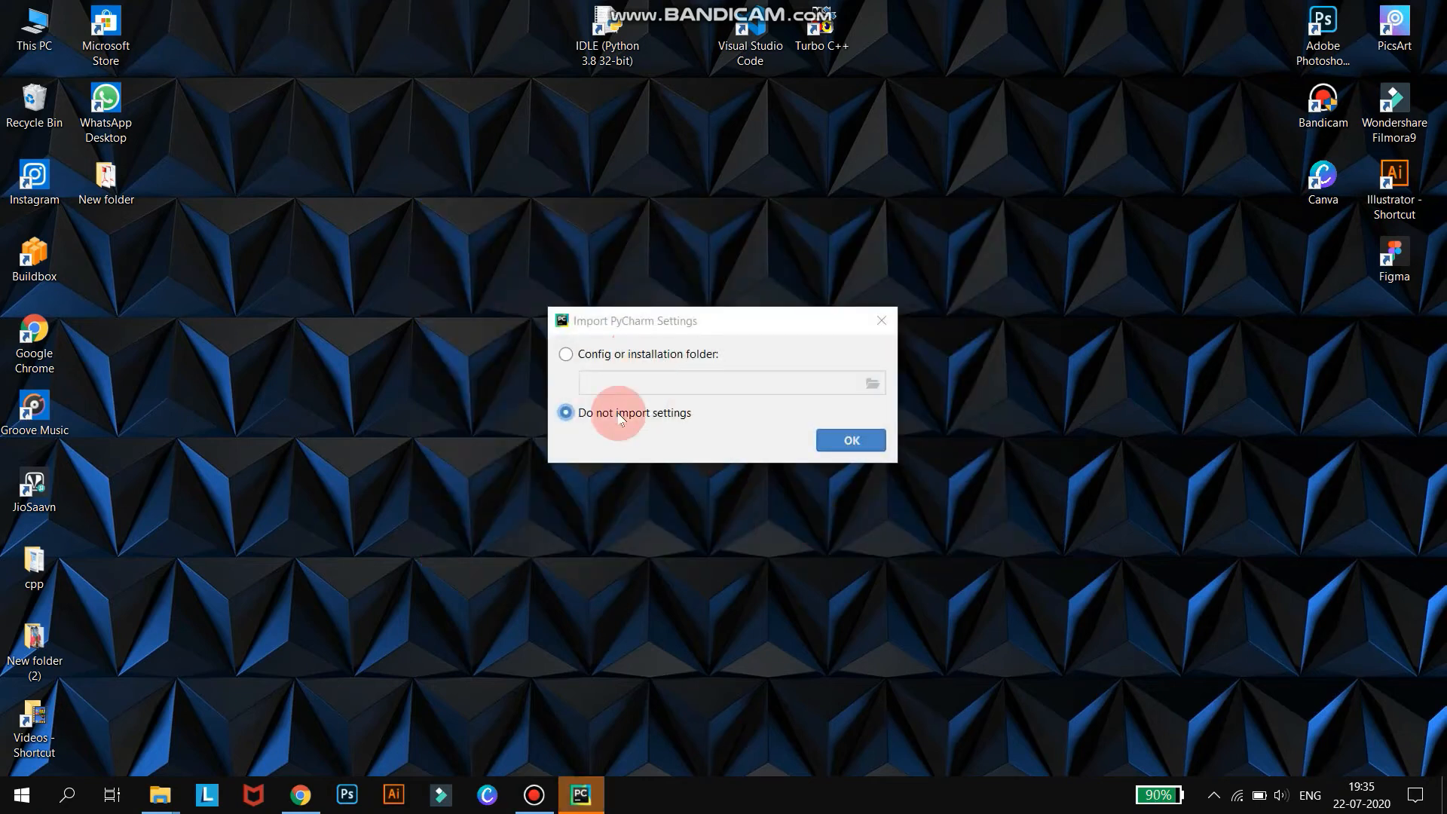
click(848, 439)
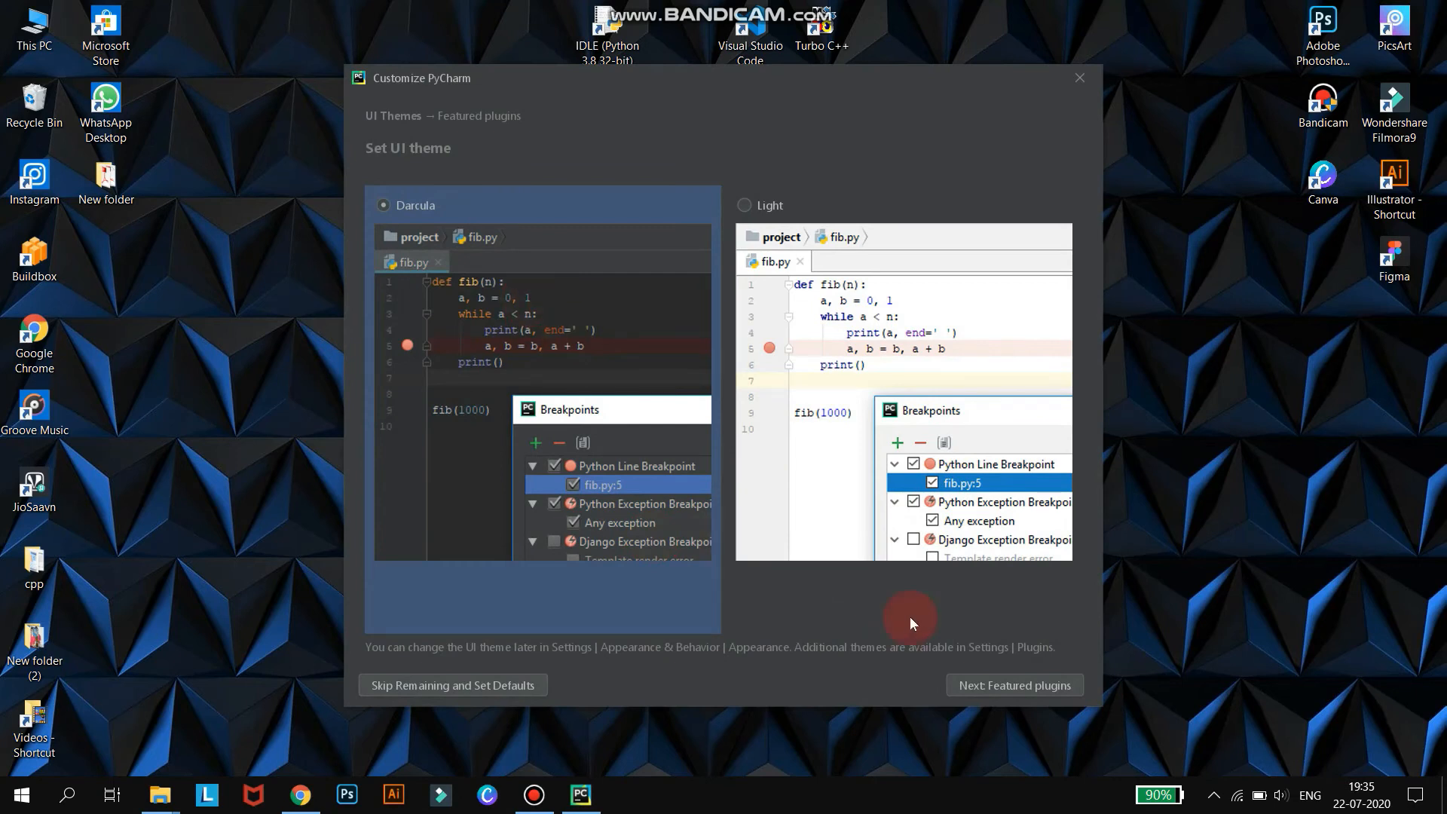
Skip the remaining customization with defaults and start creating a new project.
click(483, 686)
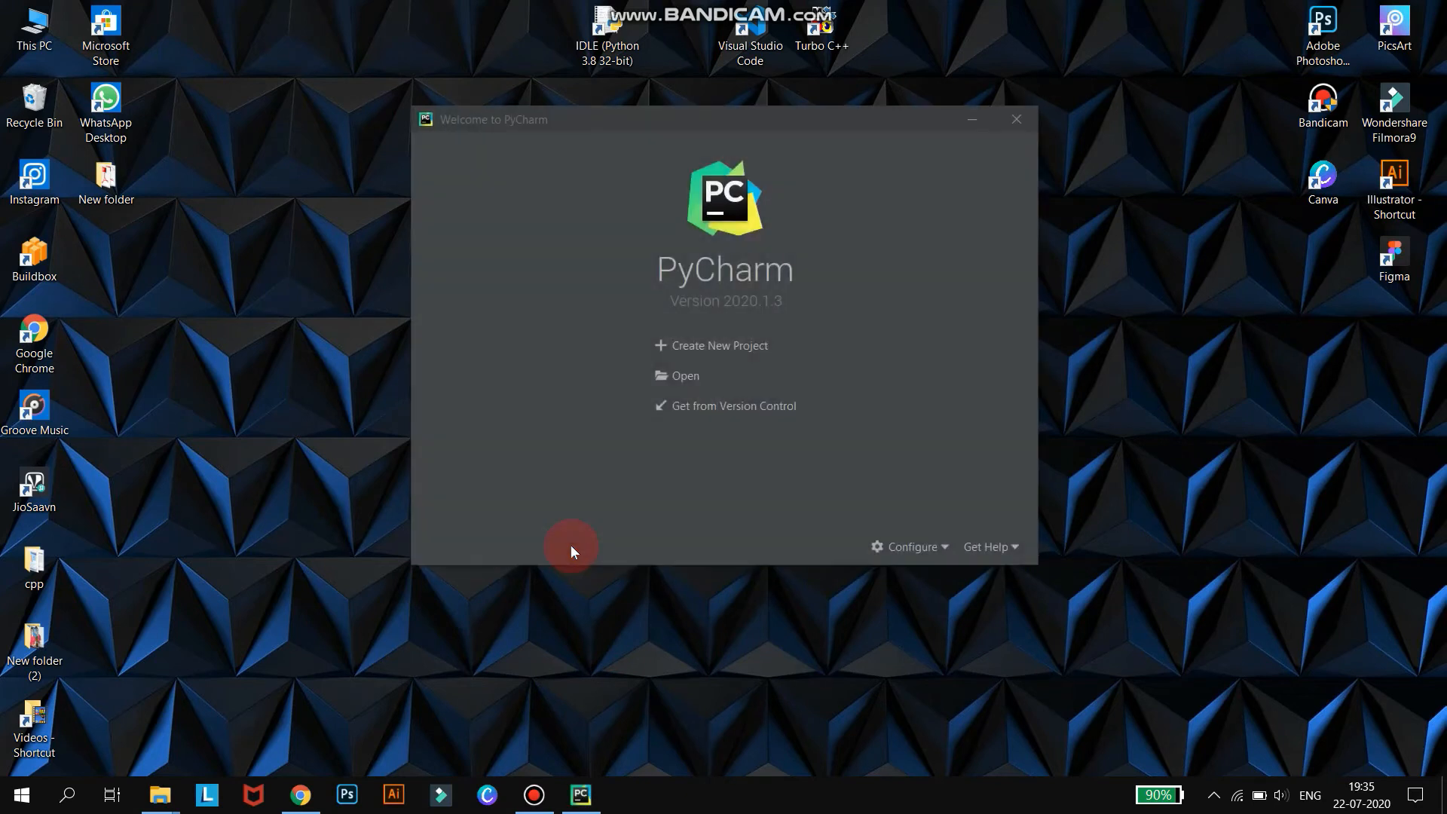
click(721, 345)
click(969, 119)
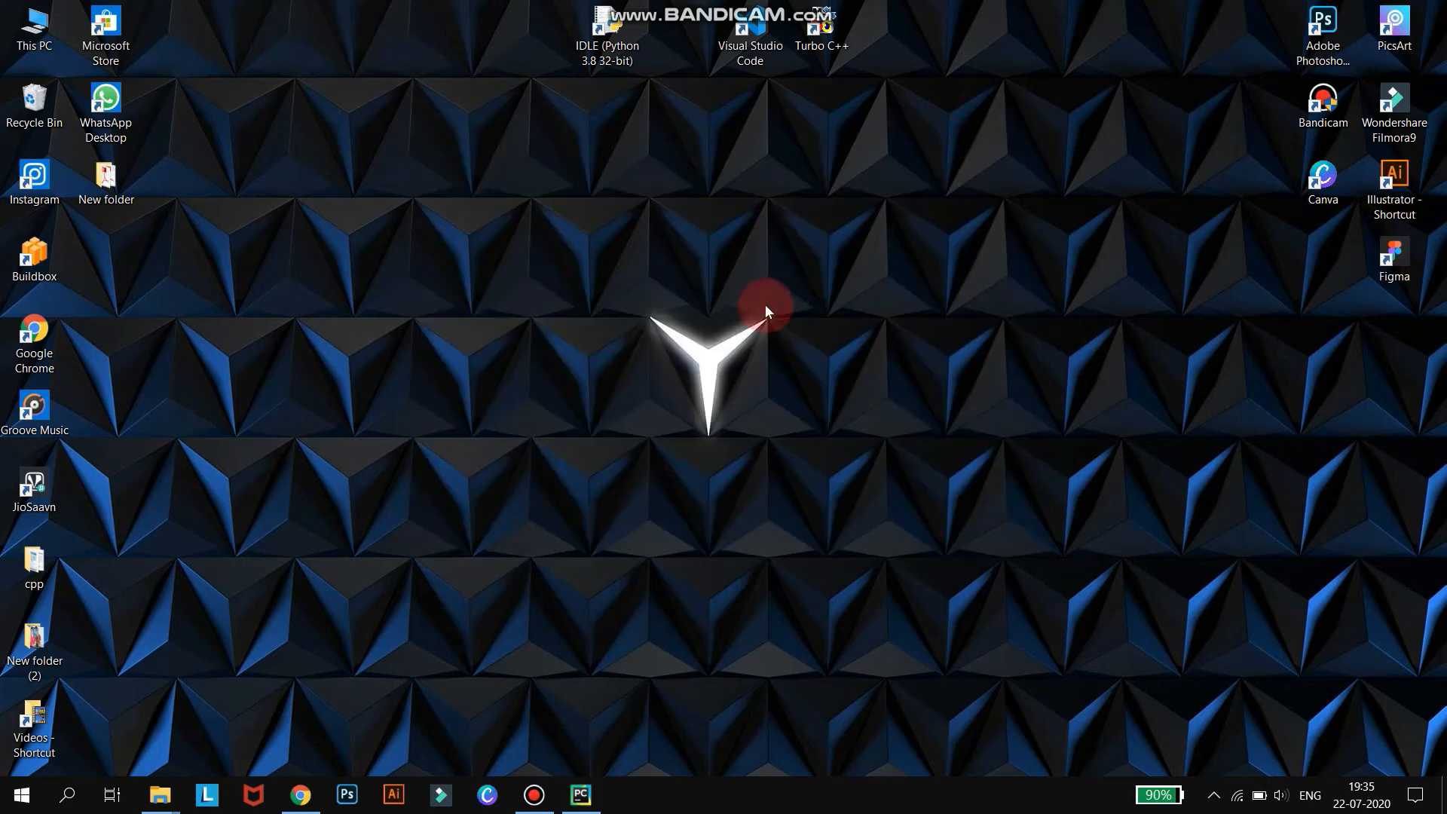
click(581, 793)
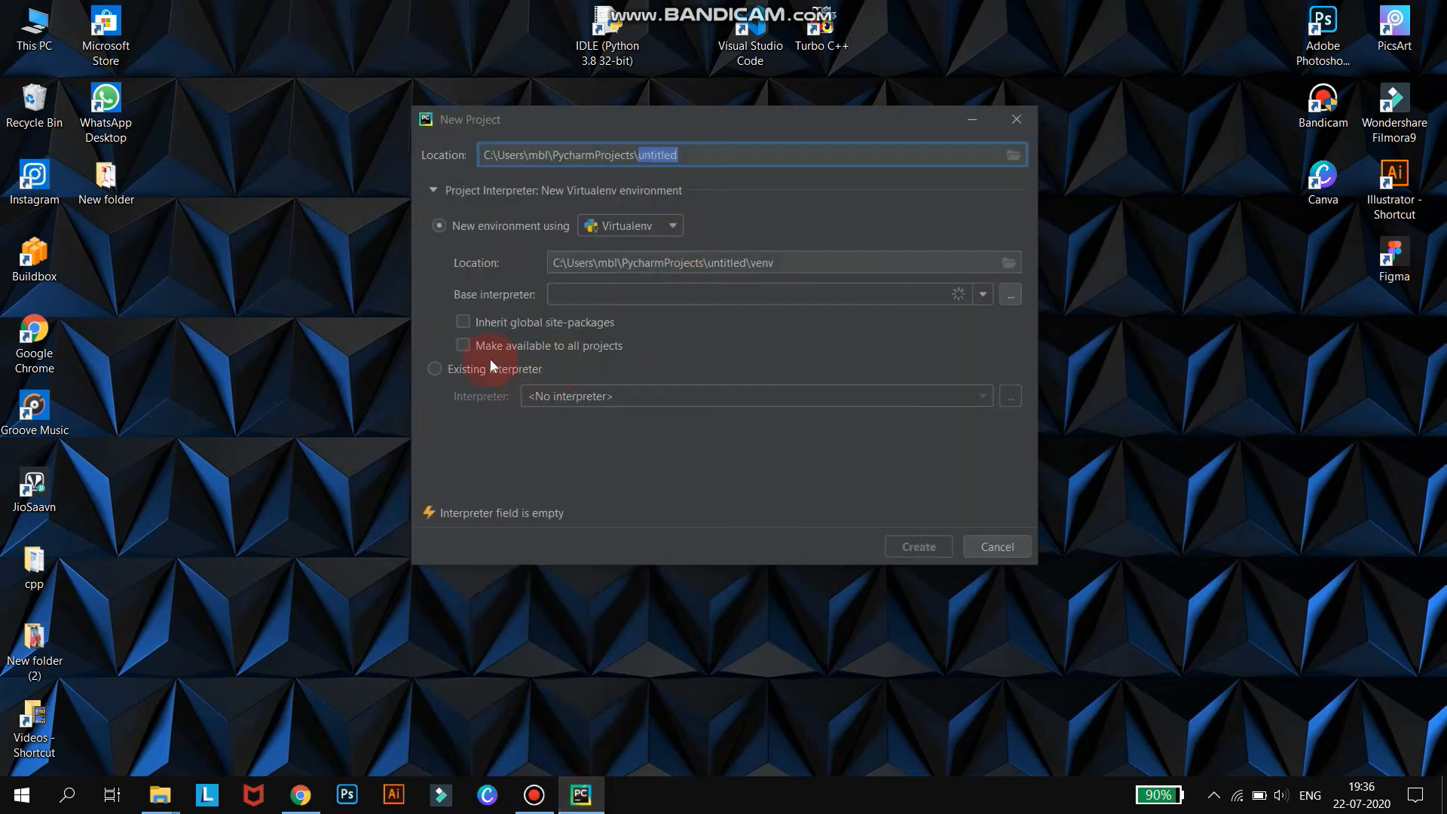
Select the existing system interpreter at Python38-32\python.exe for the new project and create it.
click(460, 371)
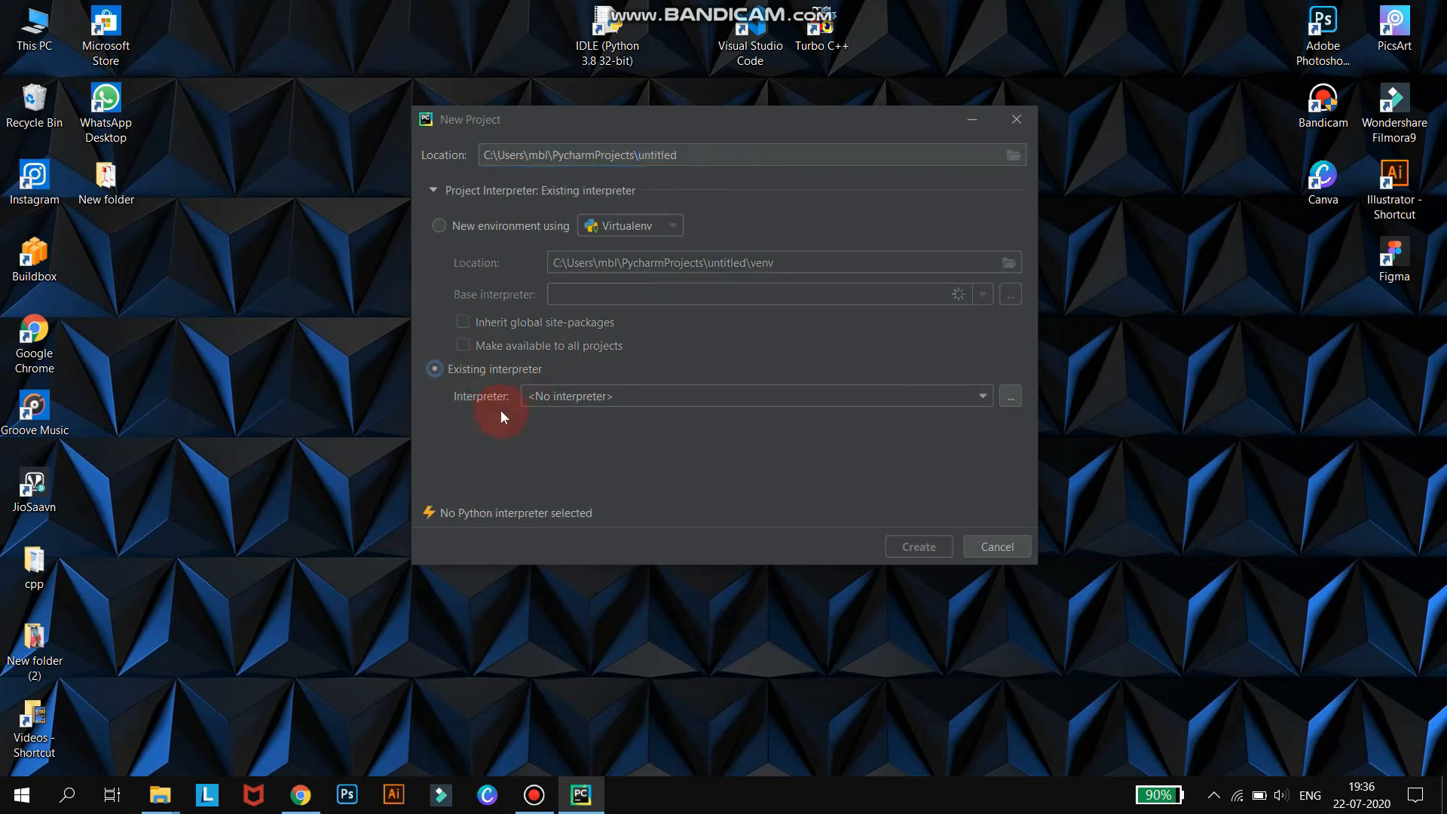
click(986, 396)
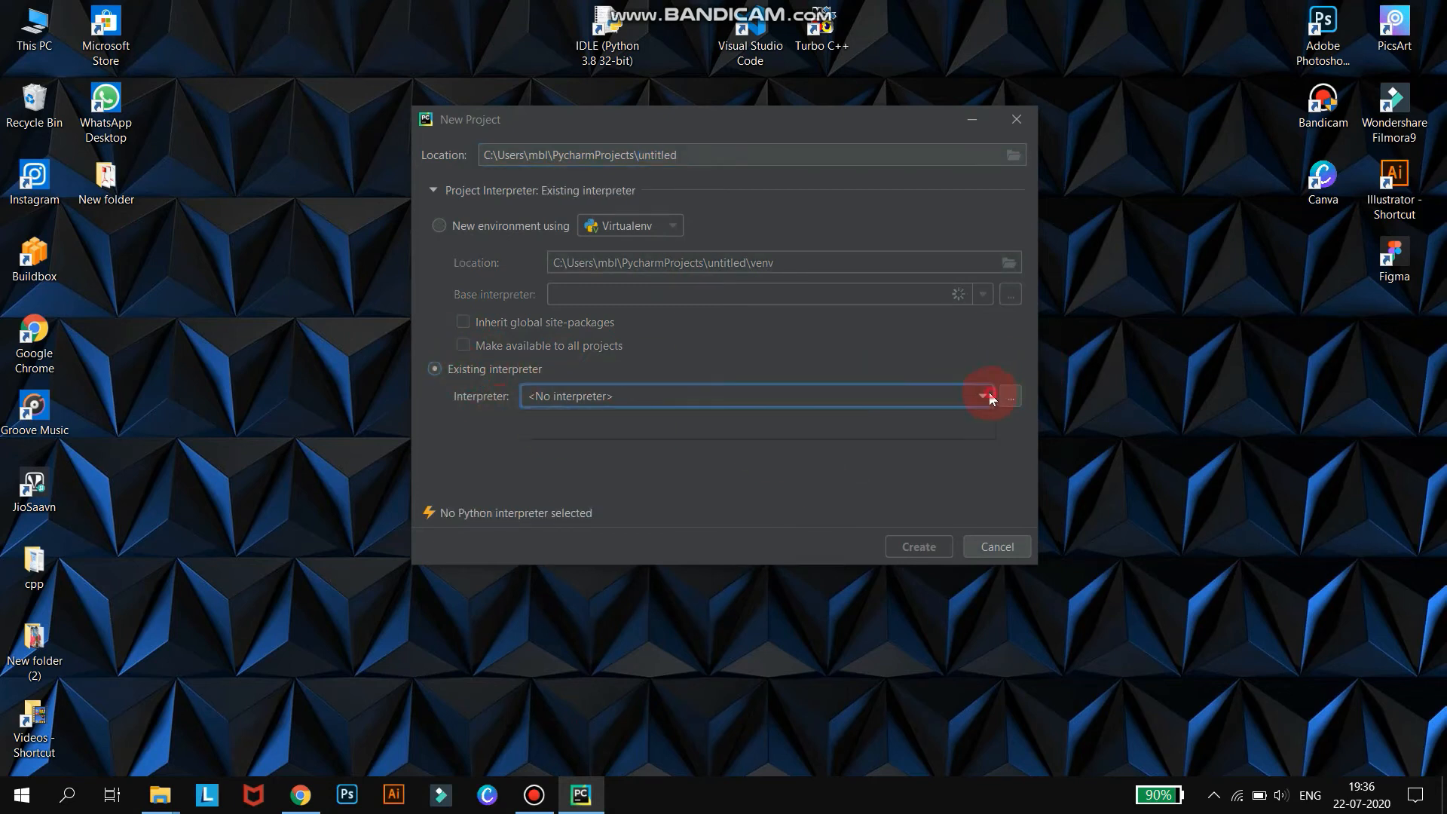
click(1010, 396)
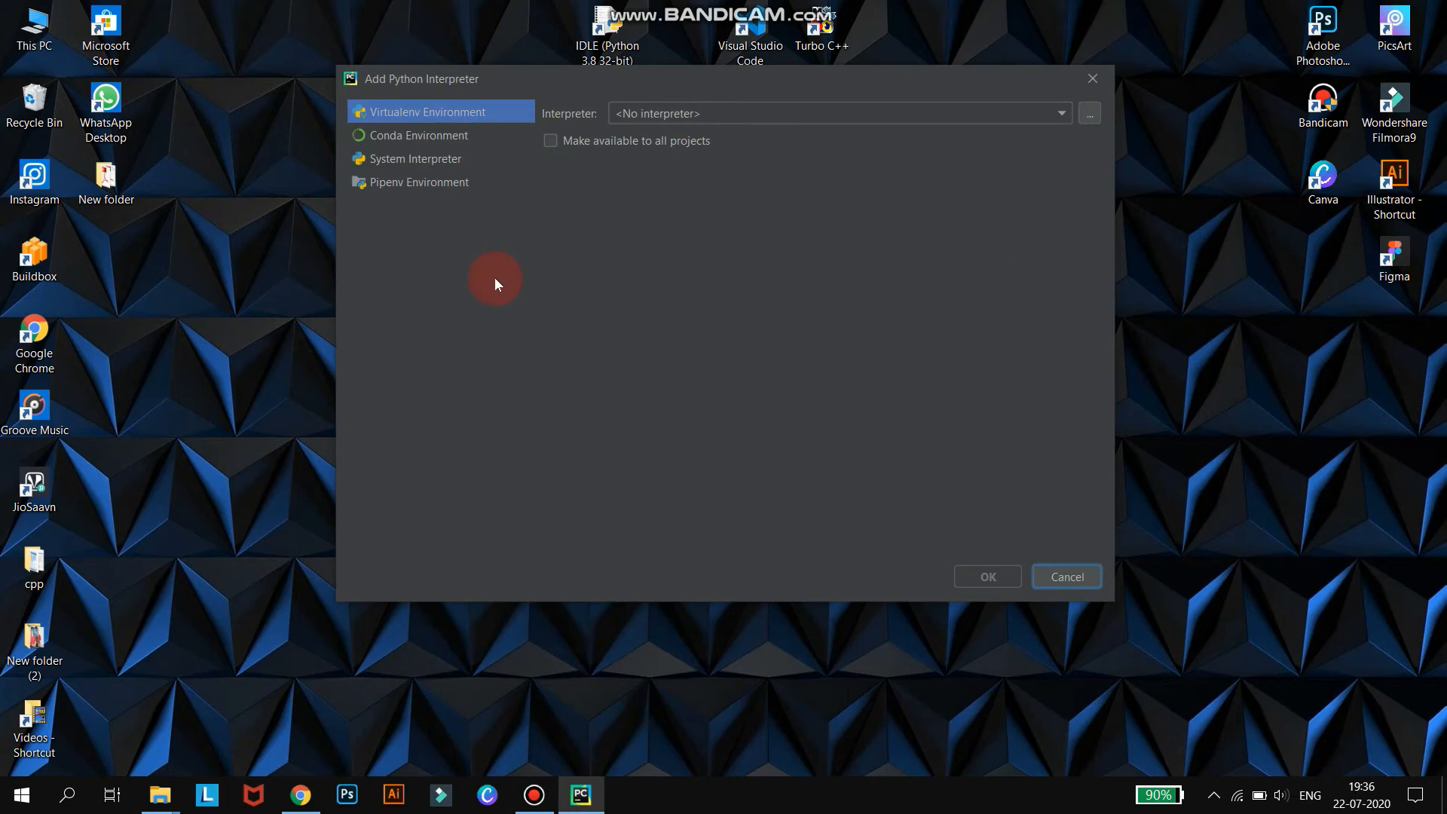
click(399, 160)
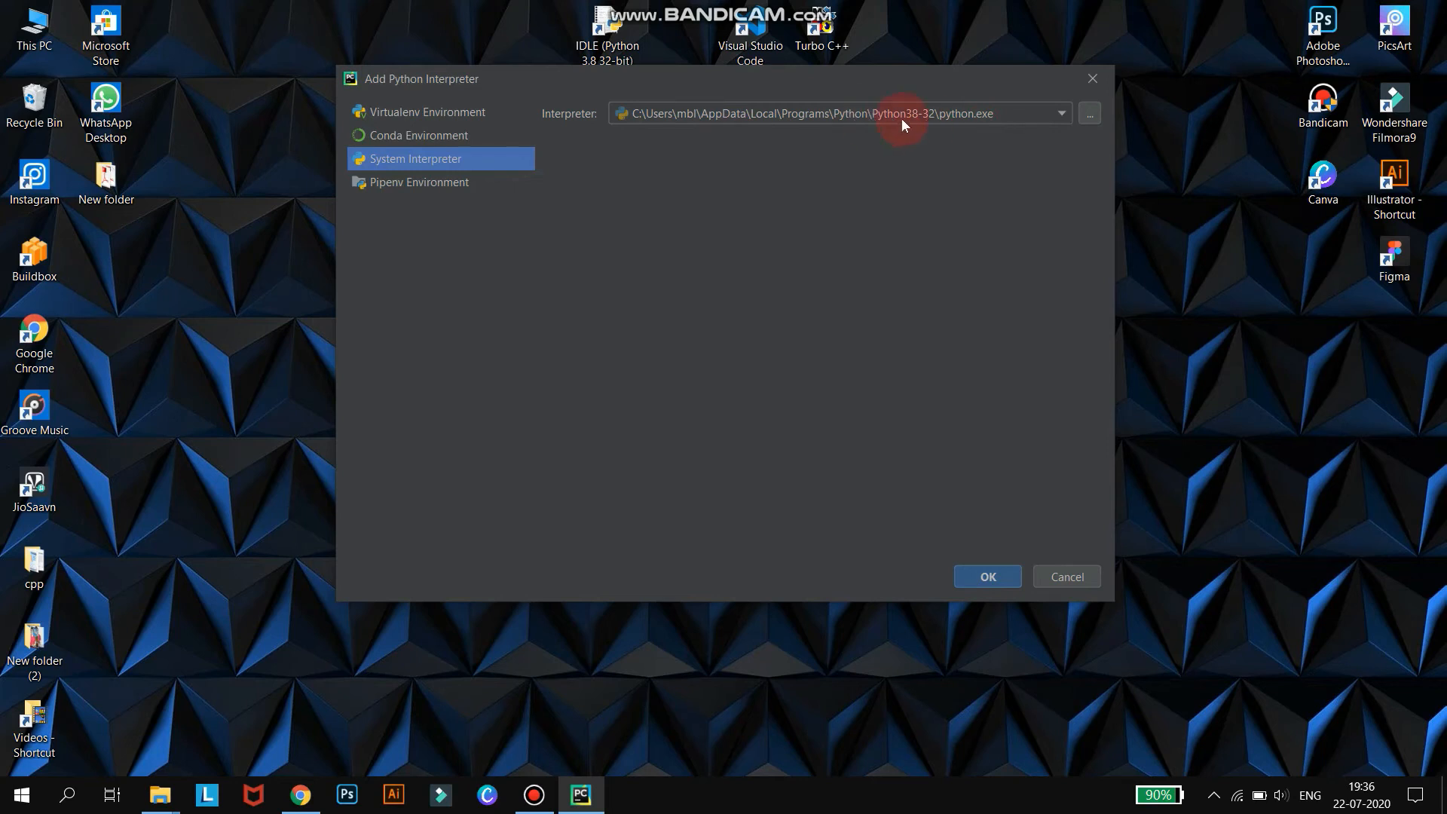
click(988, 577)
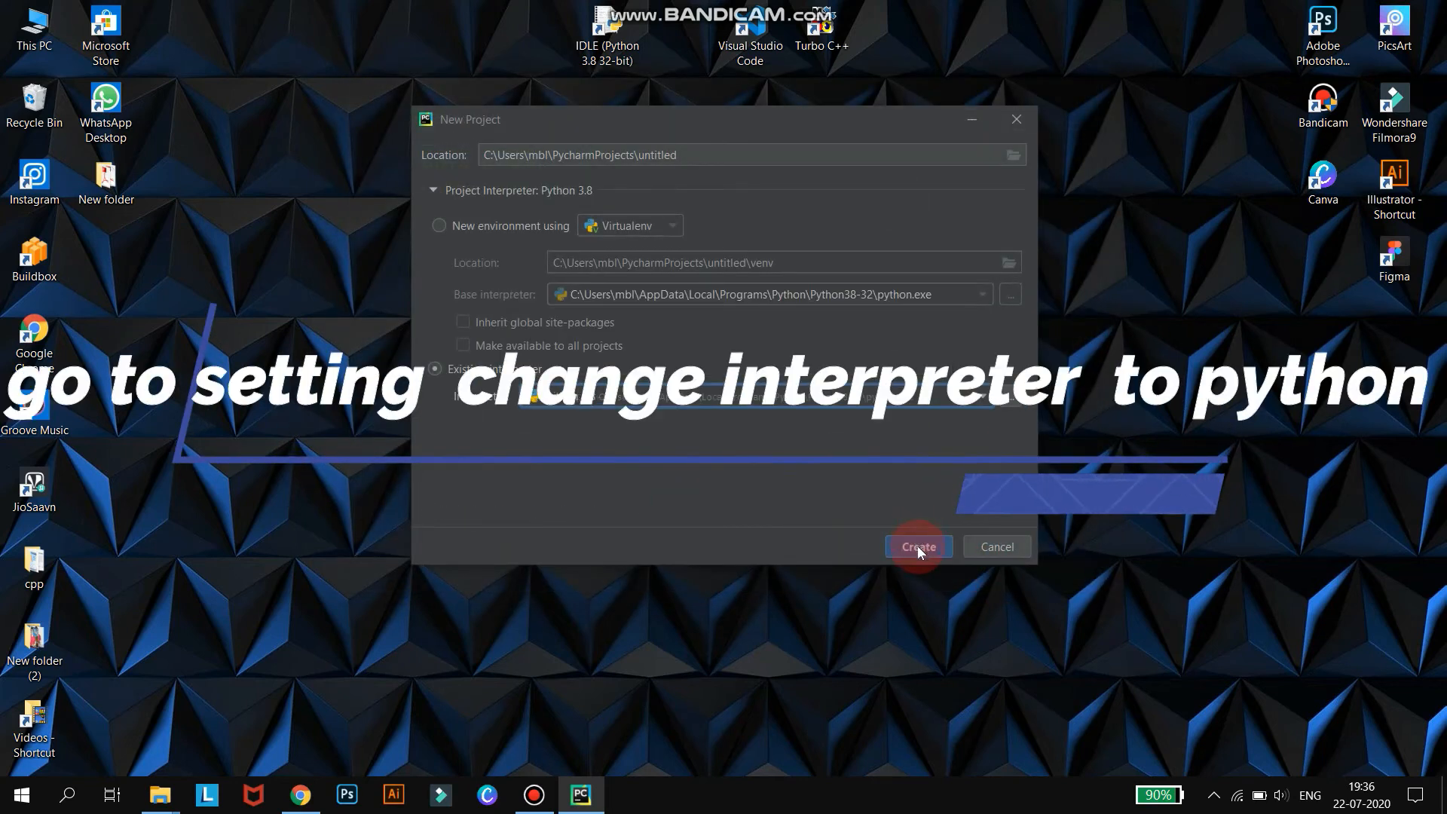
click(917, 547)
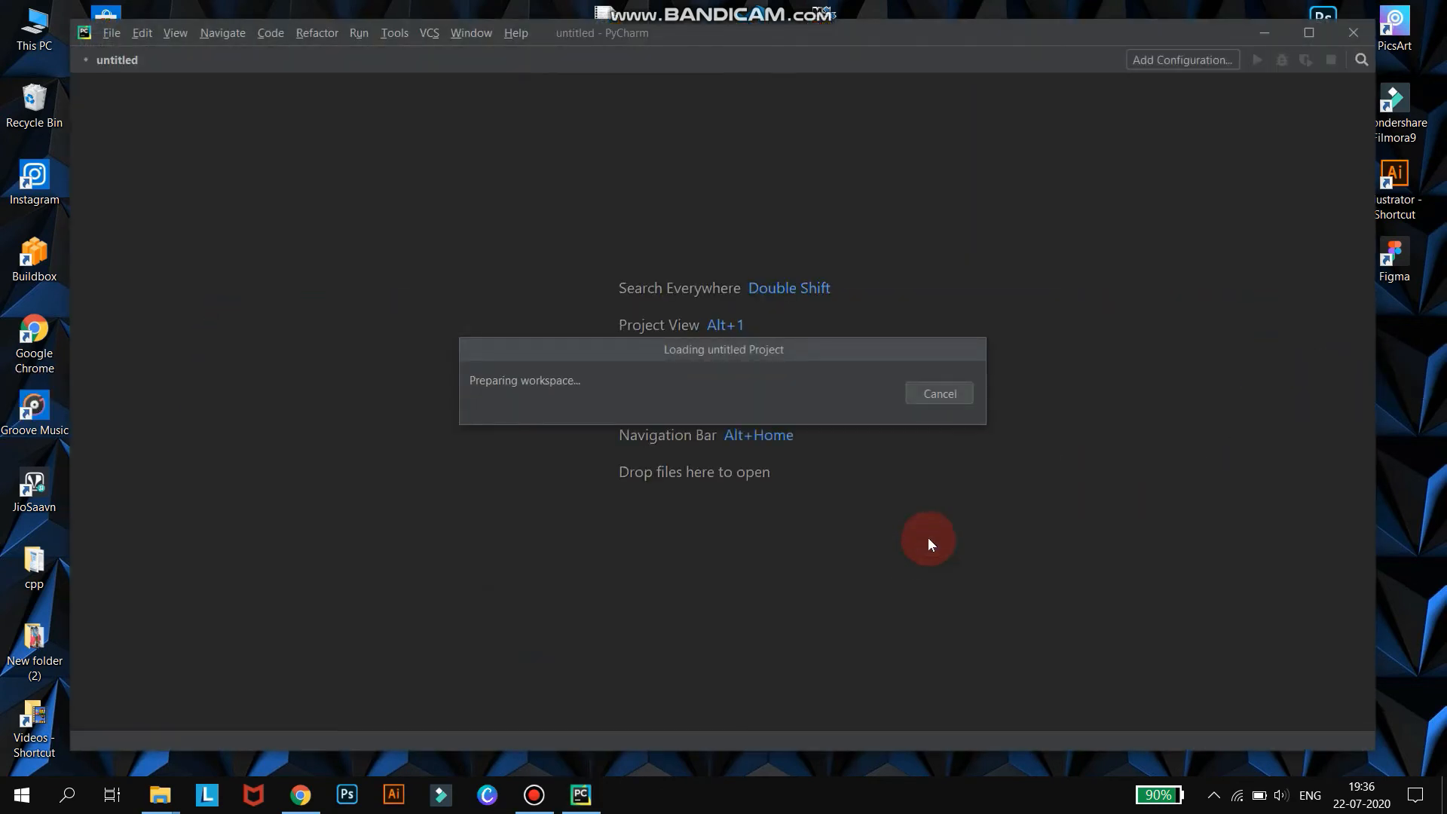
Maximize the PyCharm window and close the Tip of the Day dialog.
click(1308, 32)
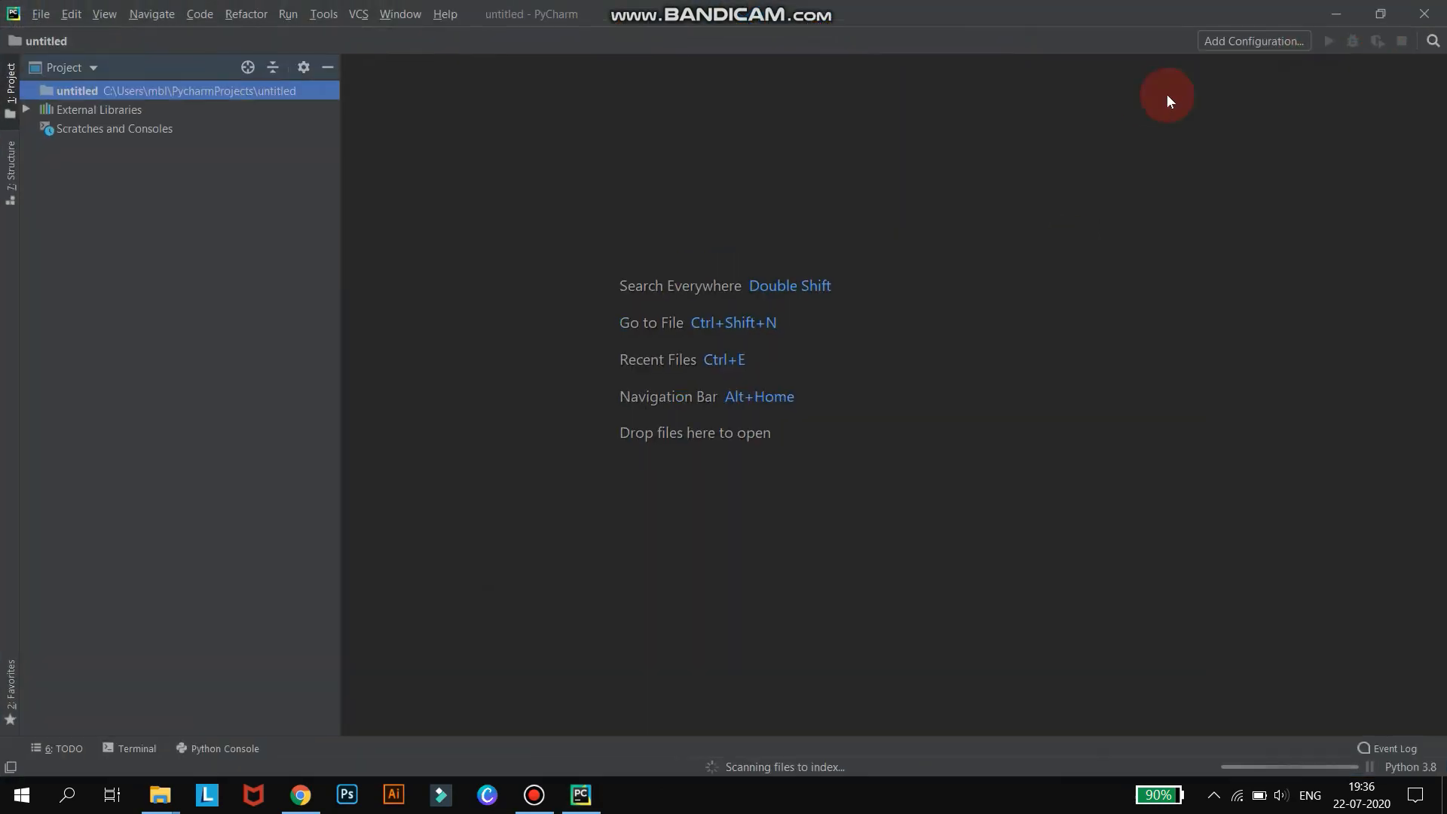
right_click(115, 89)
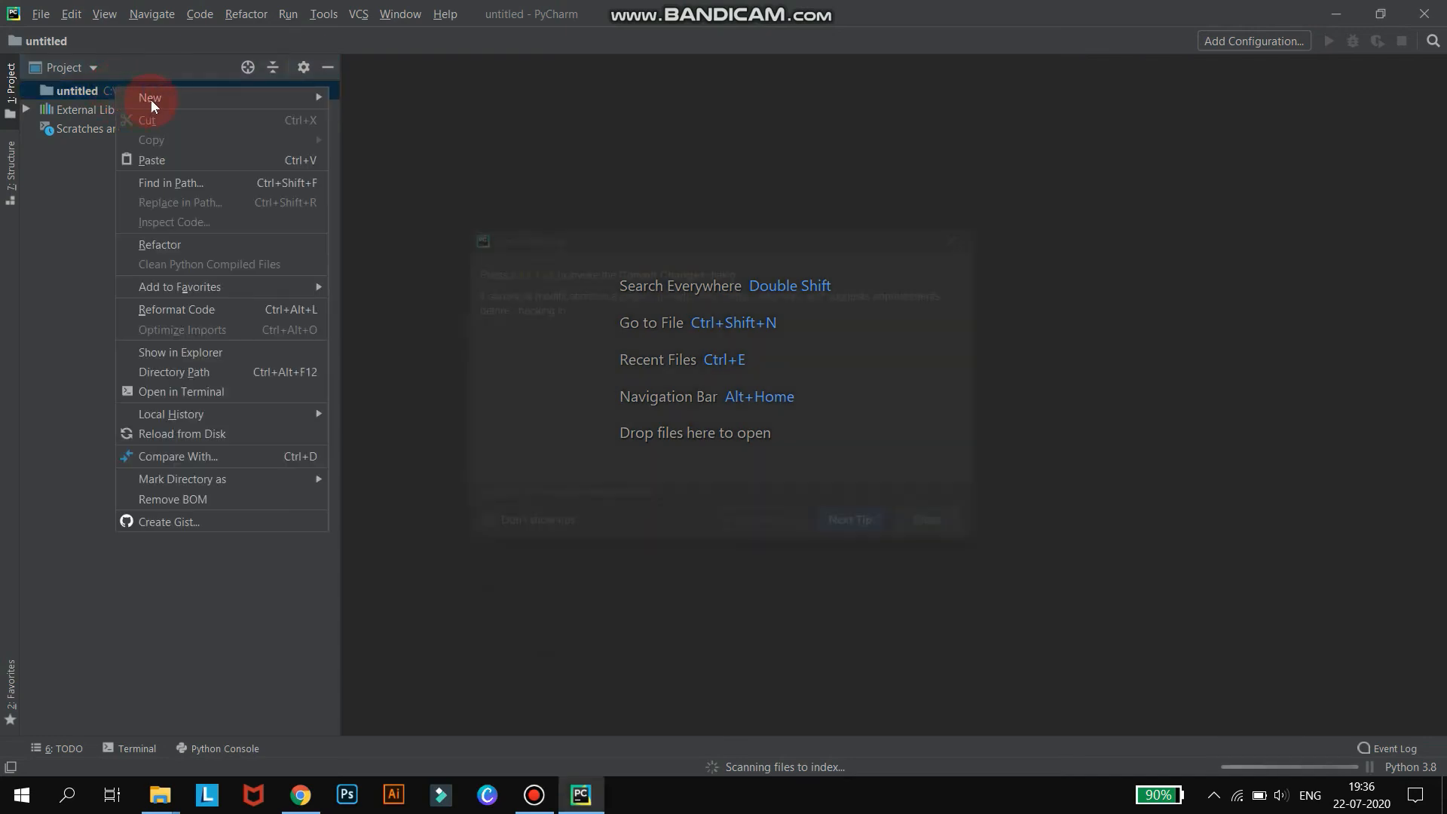
mouse_move(183, 97)
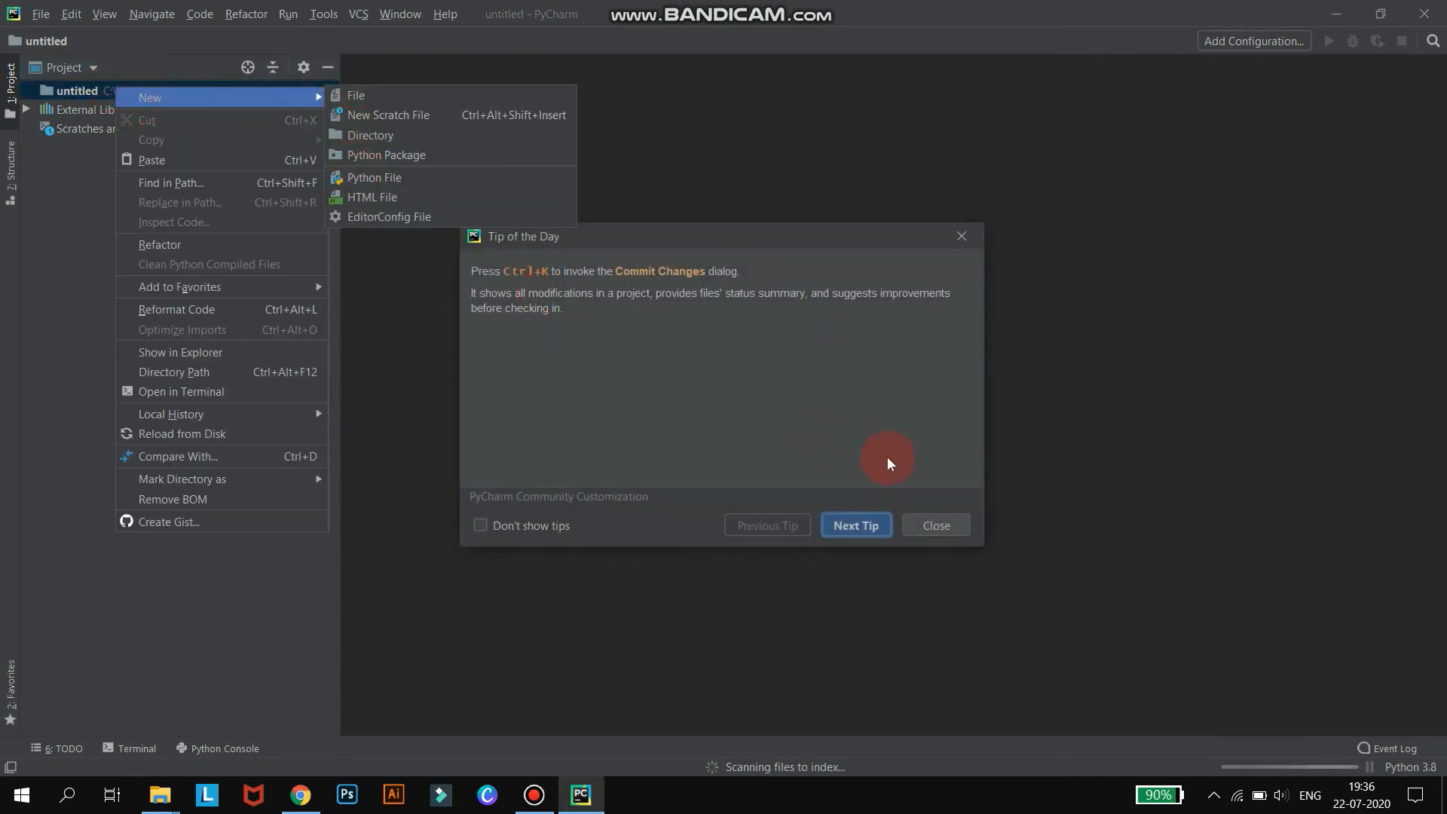
click(938, 525)
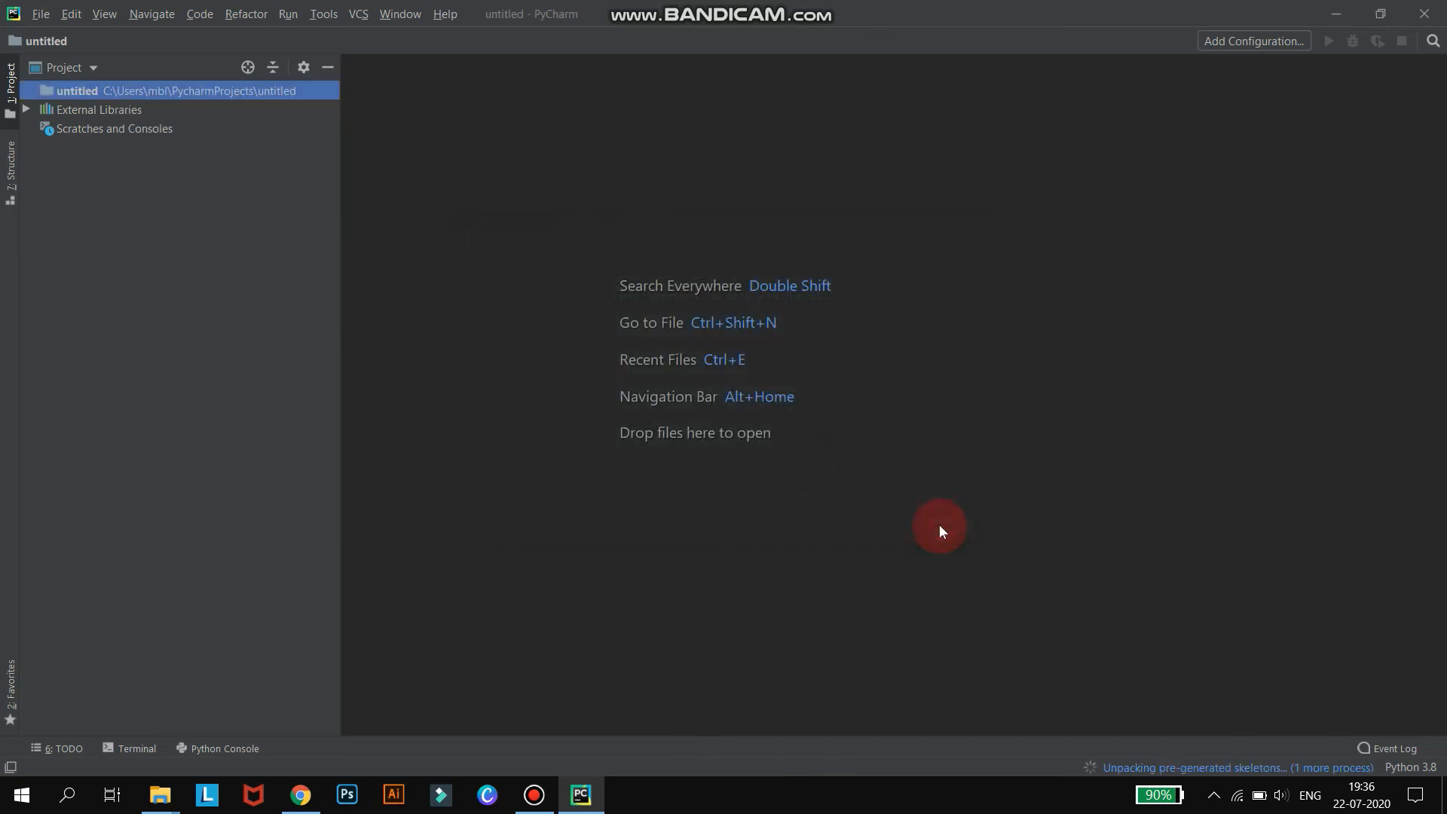
Add a new Python file named hello to the untitled project.
right_click(61, 91)
mouse_move(113, 96)
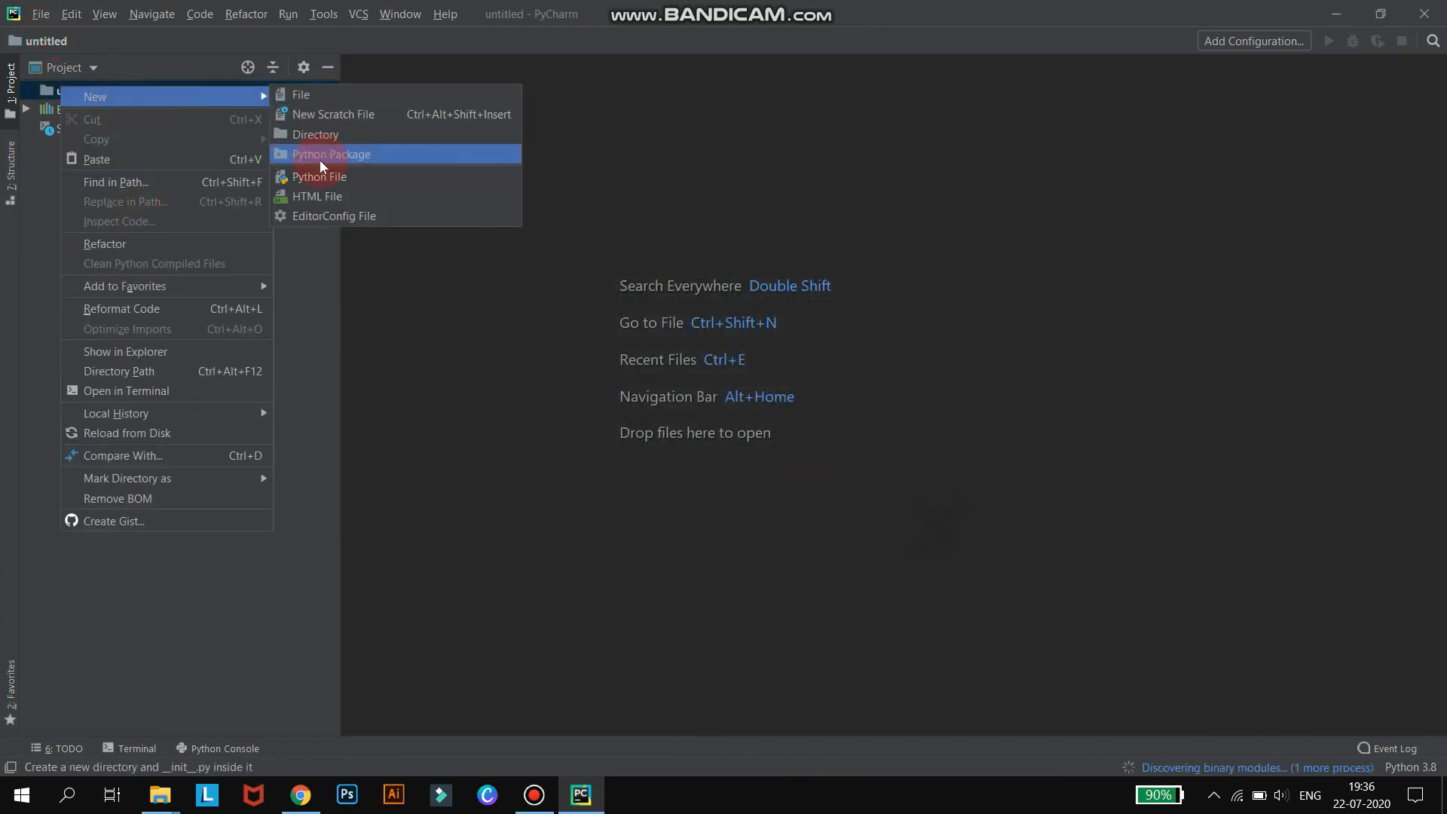
click(319, 176)
text(hello)
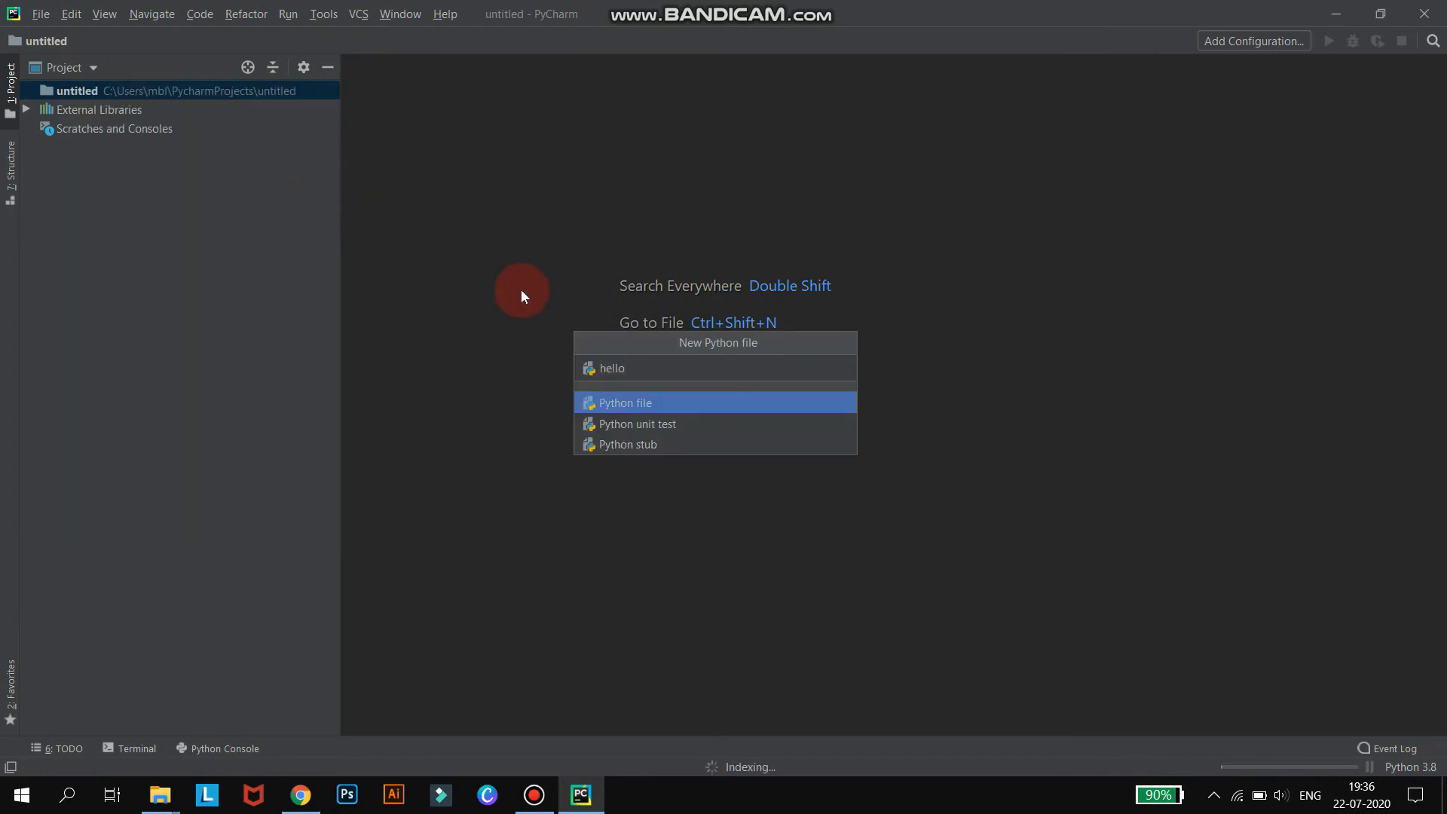
key(Return)
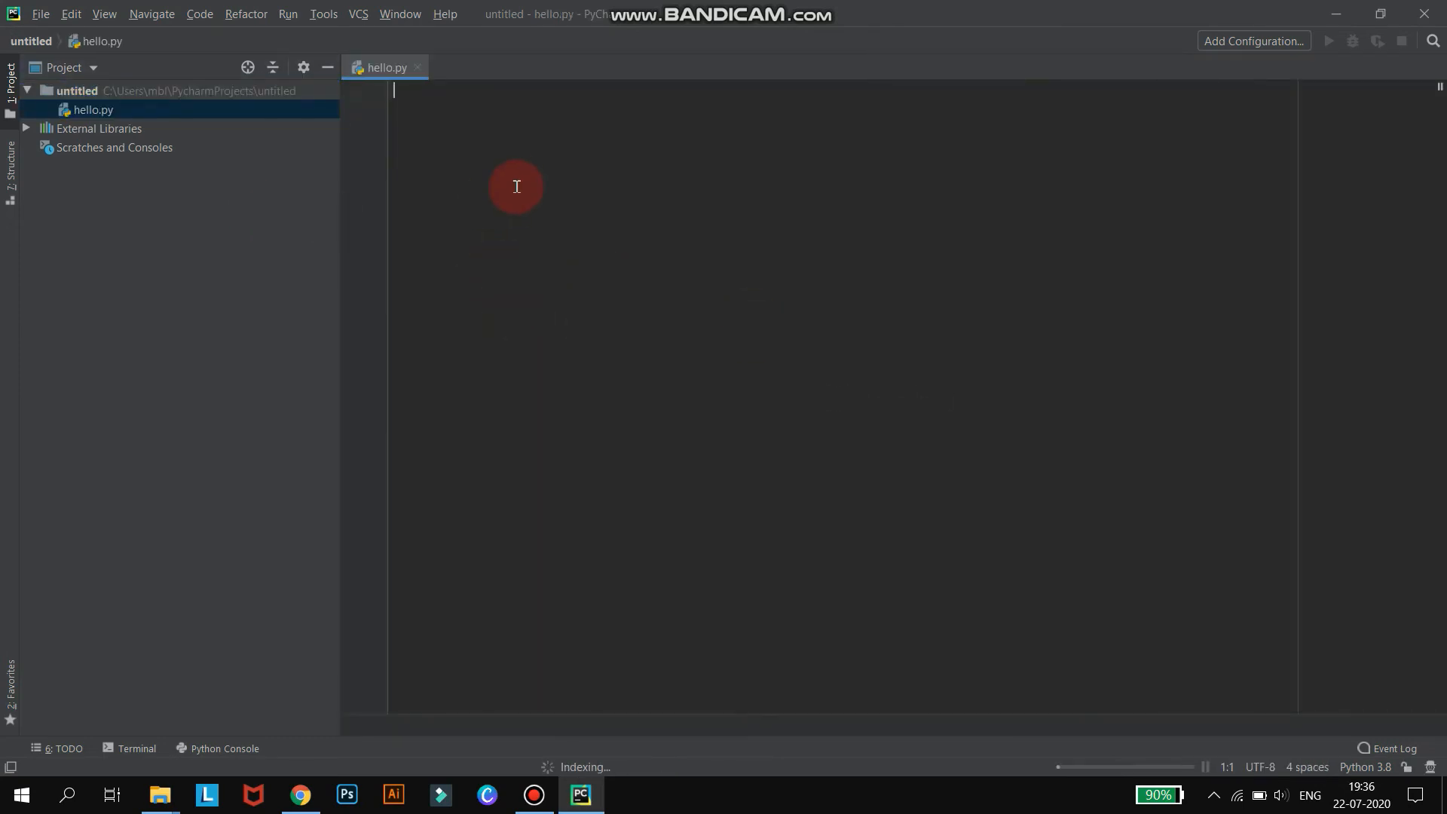
Write print("hello world") in hello.py.
text(print()
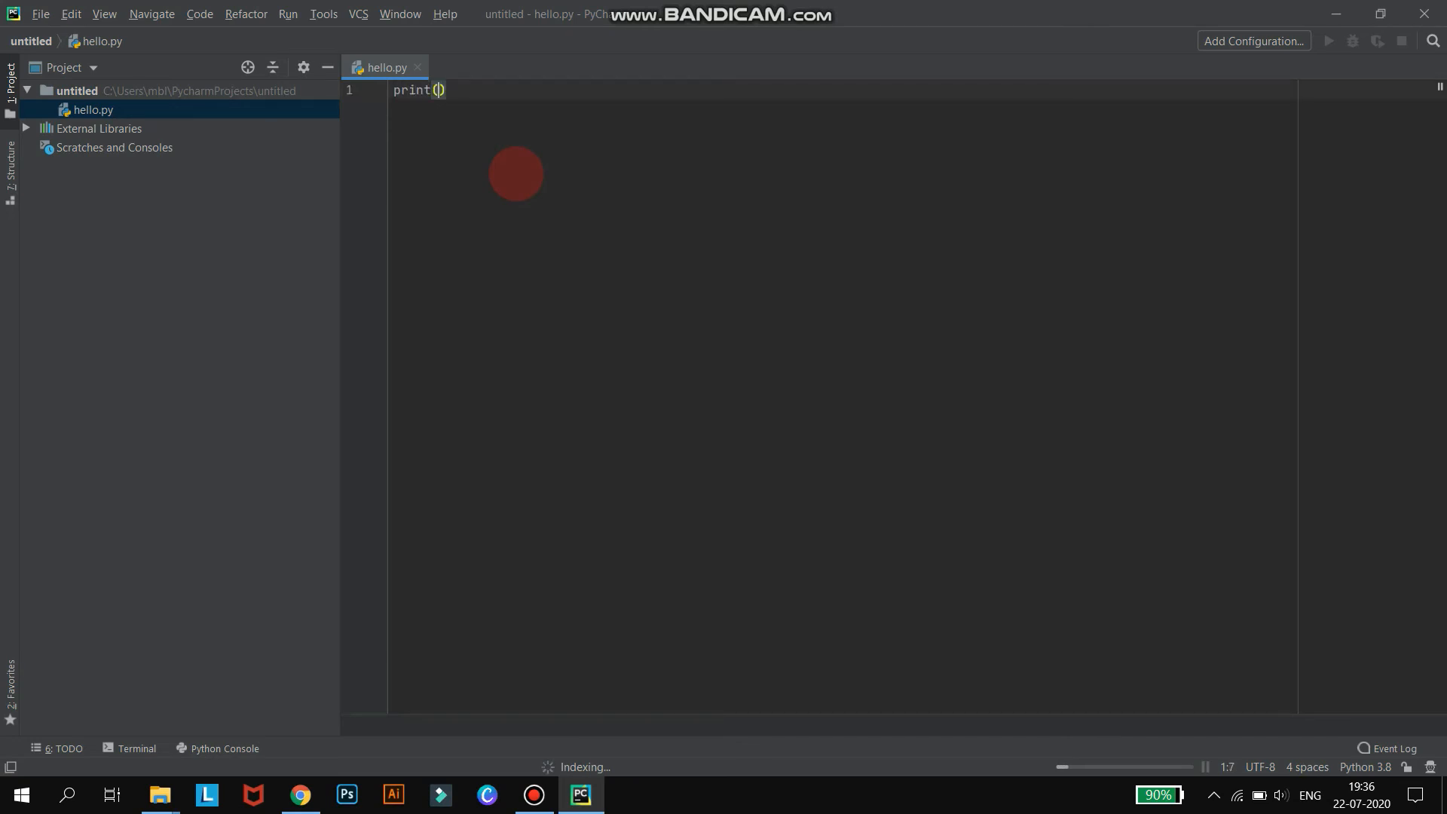
text(")
text(hello w)
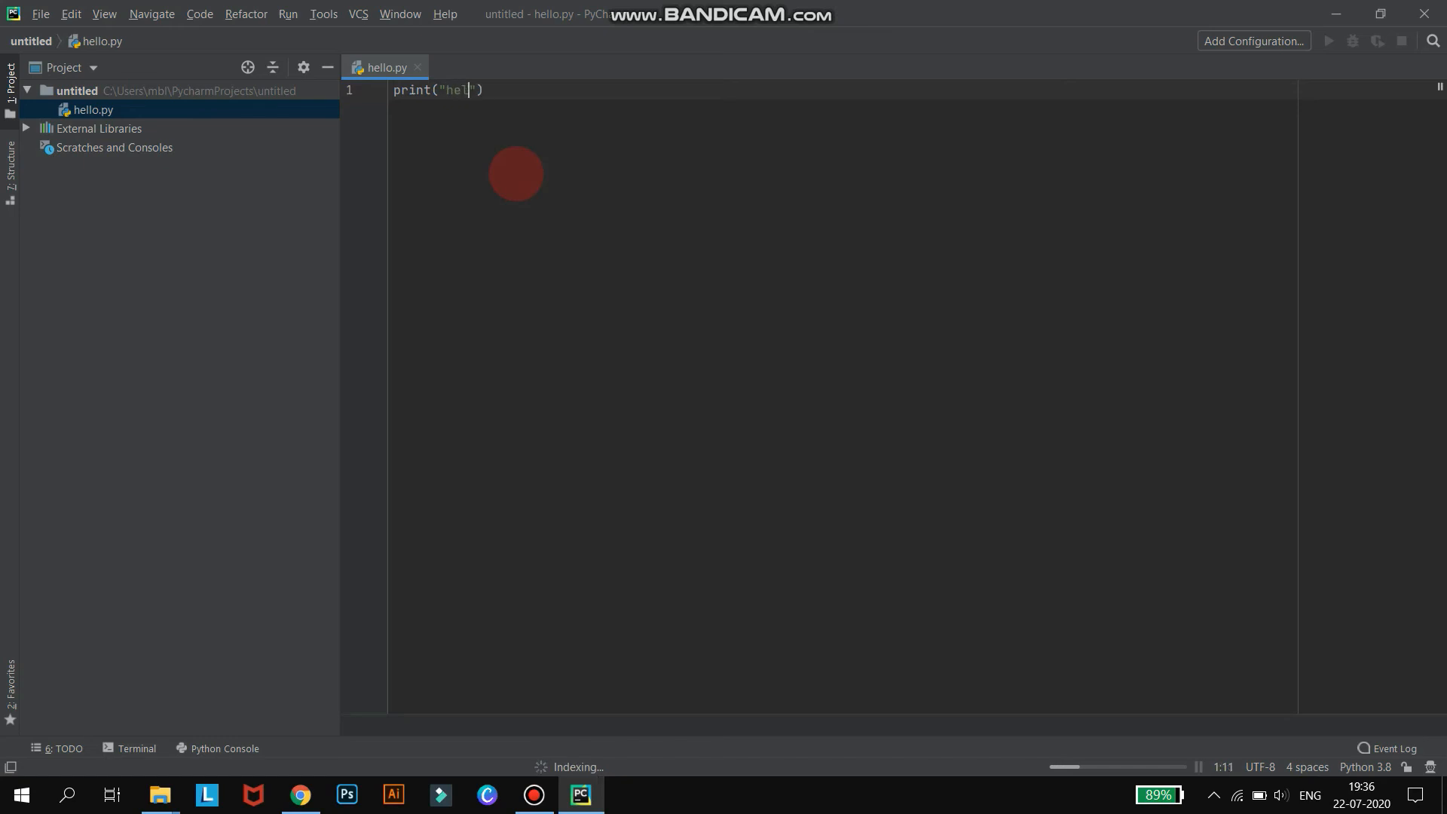
text(orld")
click(298, 9)
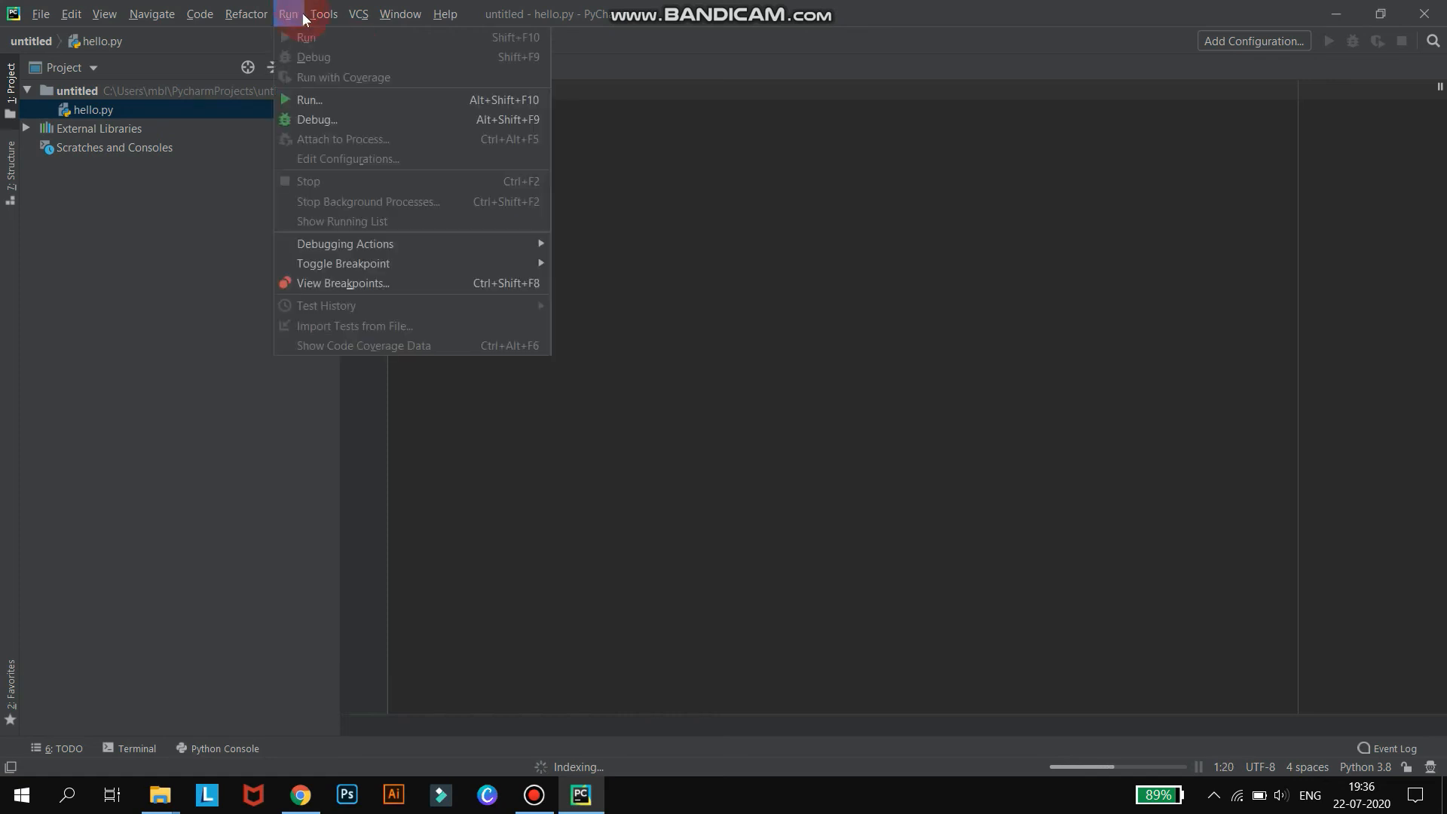
click(301, 92)
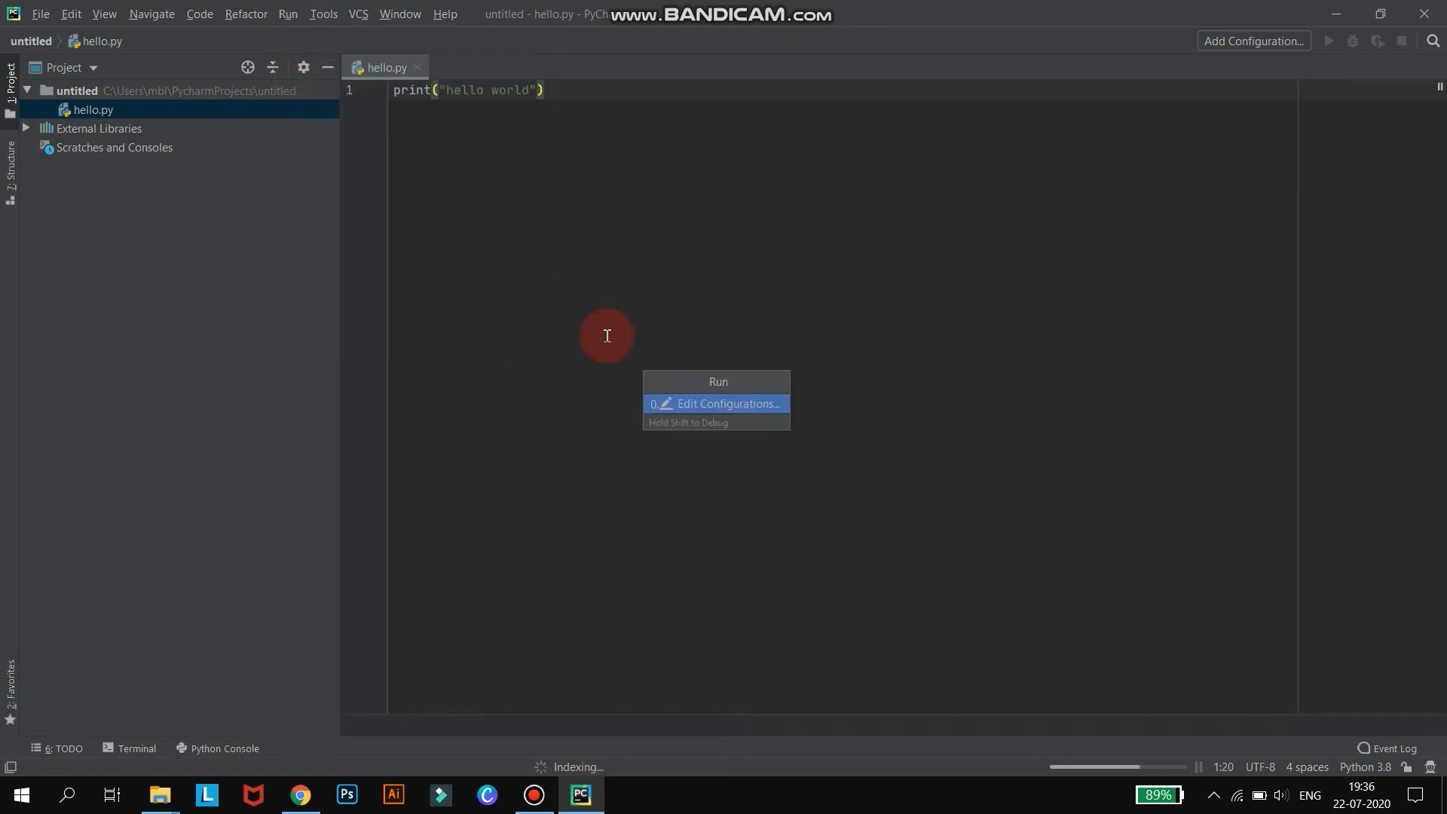
click(513, 202)
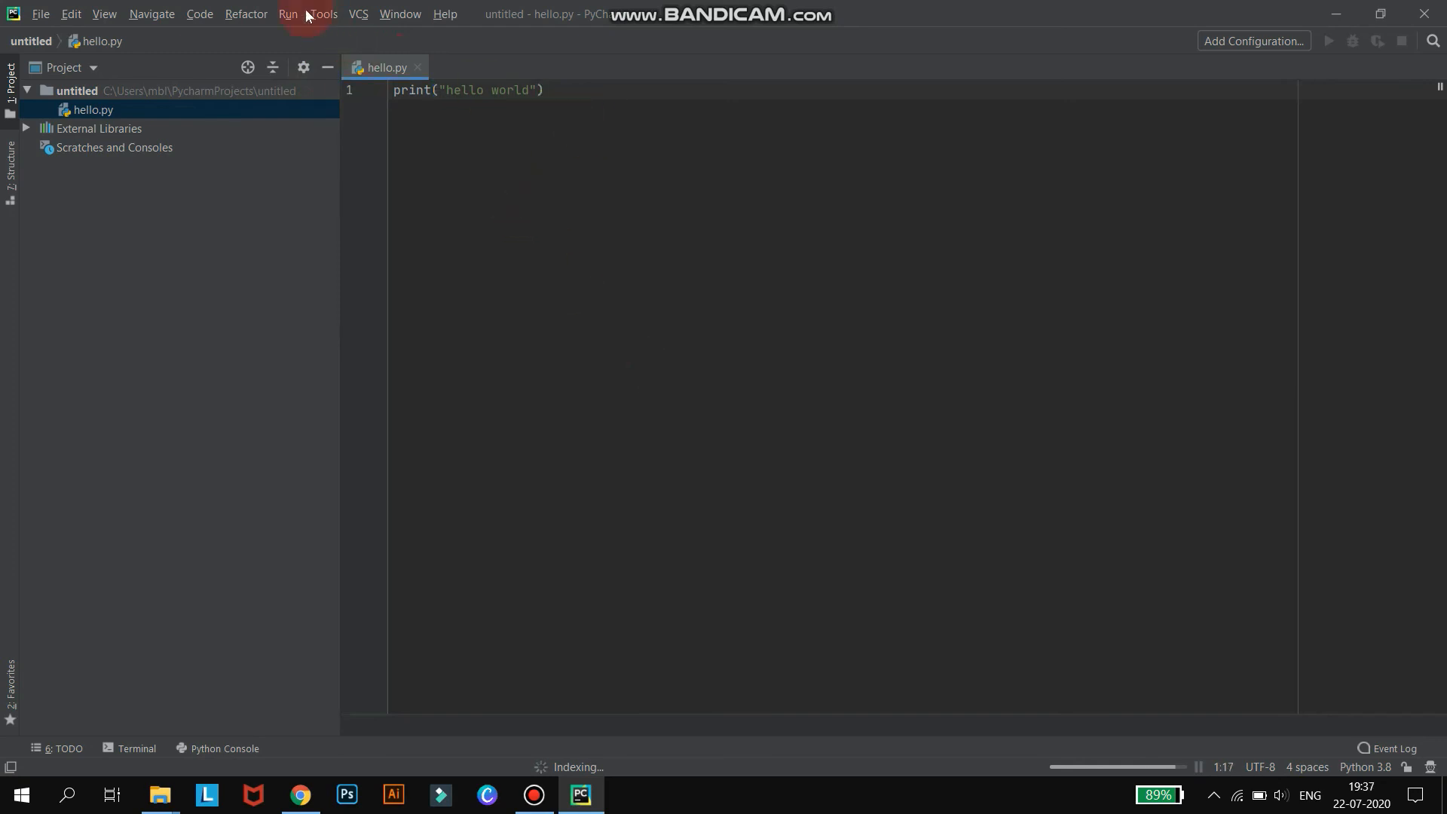
Run the hello script.
click(285, 14)
click(317, 107)
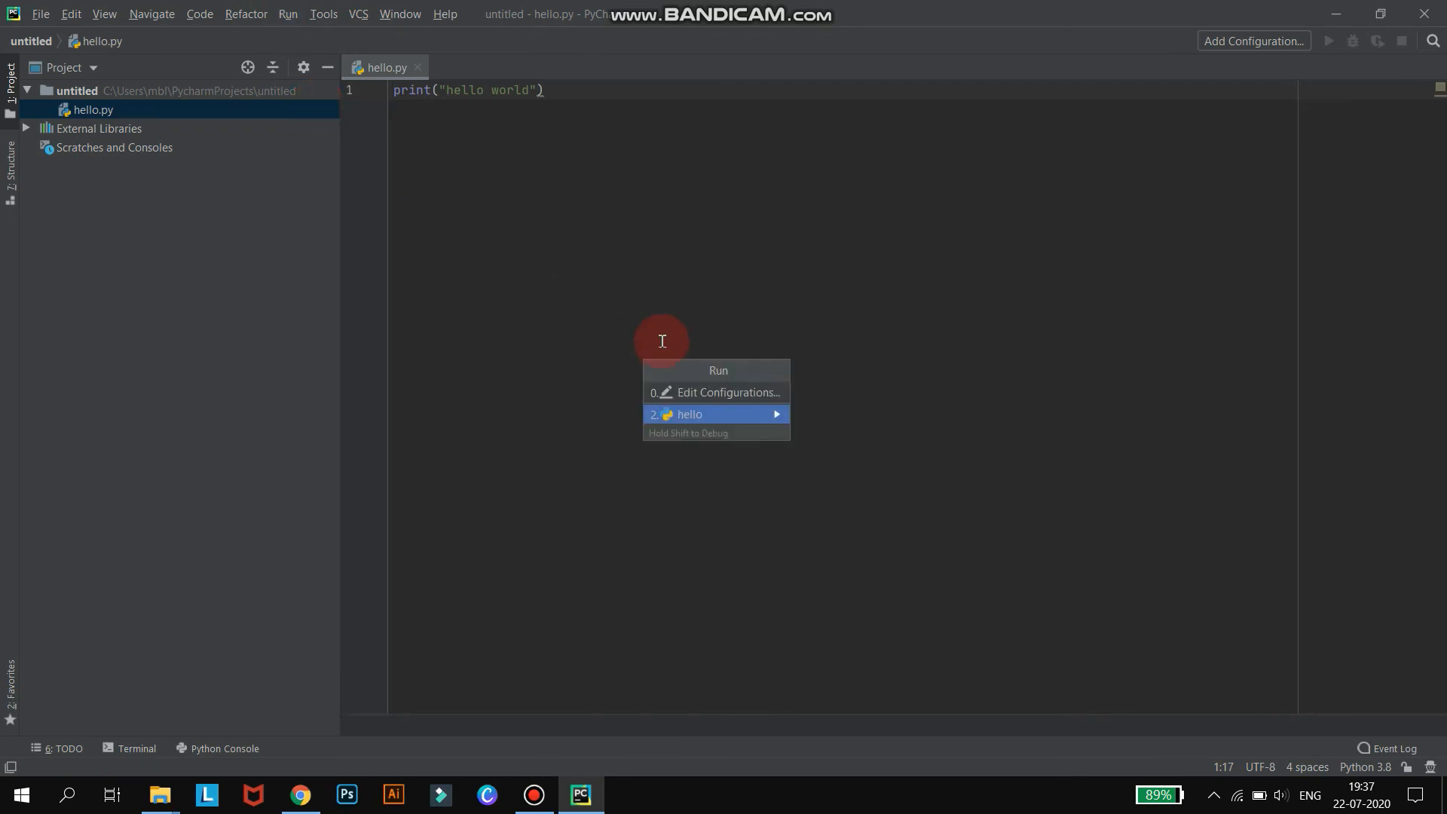
click(677, 417)
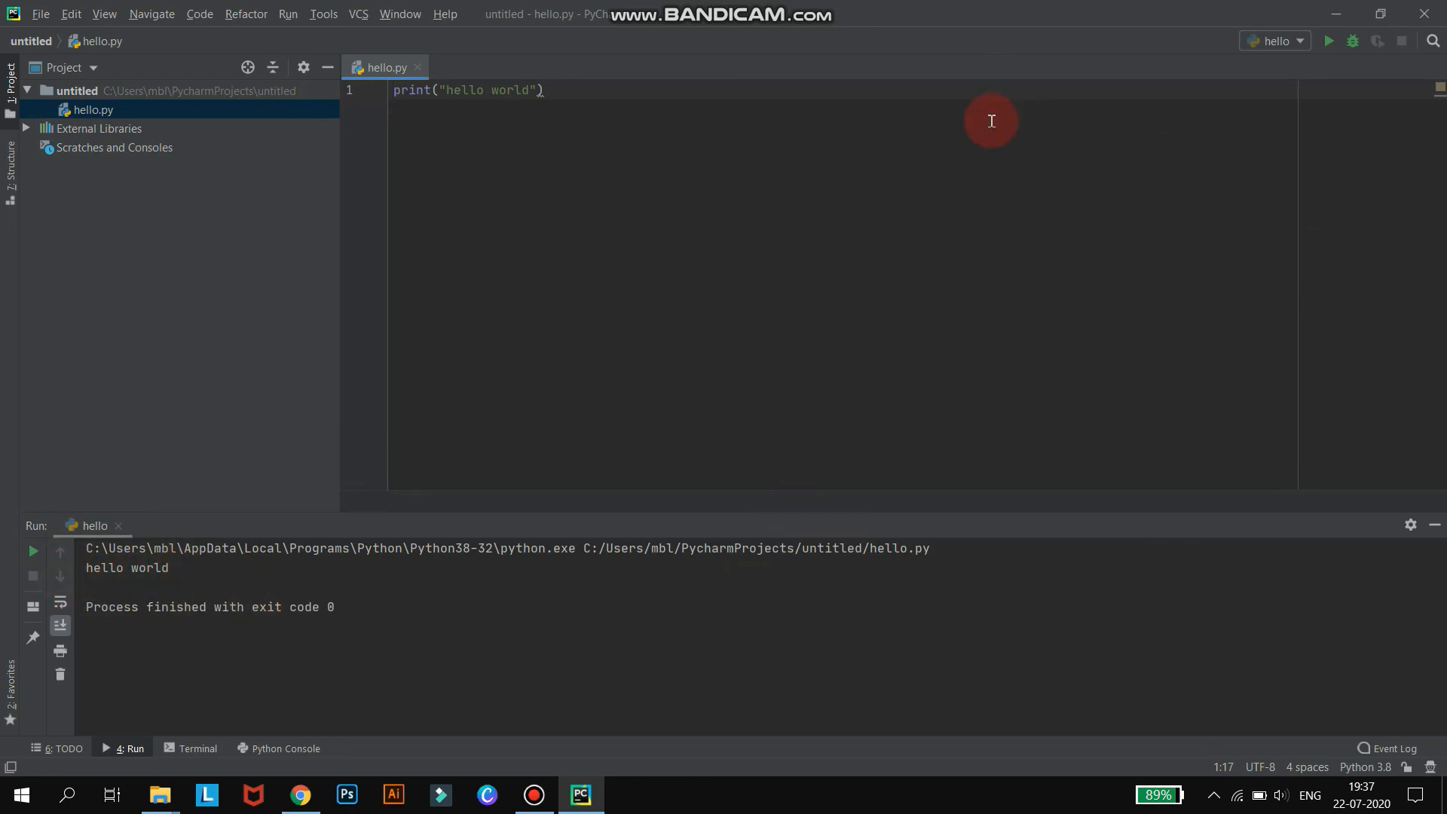
Switch the IDE theme to IntelliJ Light in Settings, apply it, and minimize the PyCharm window.
click(40, 13)
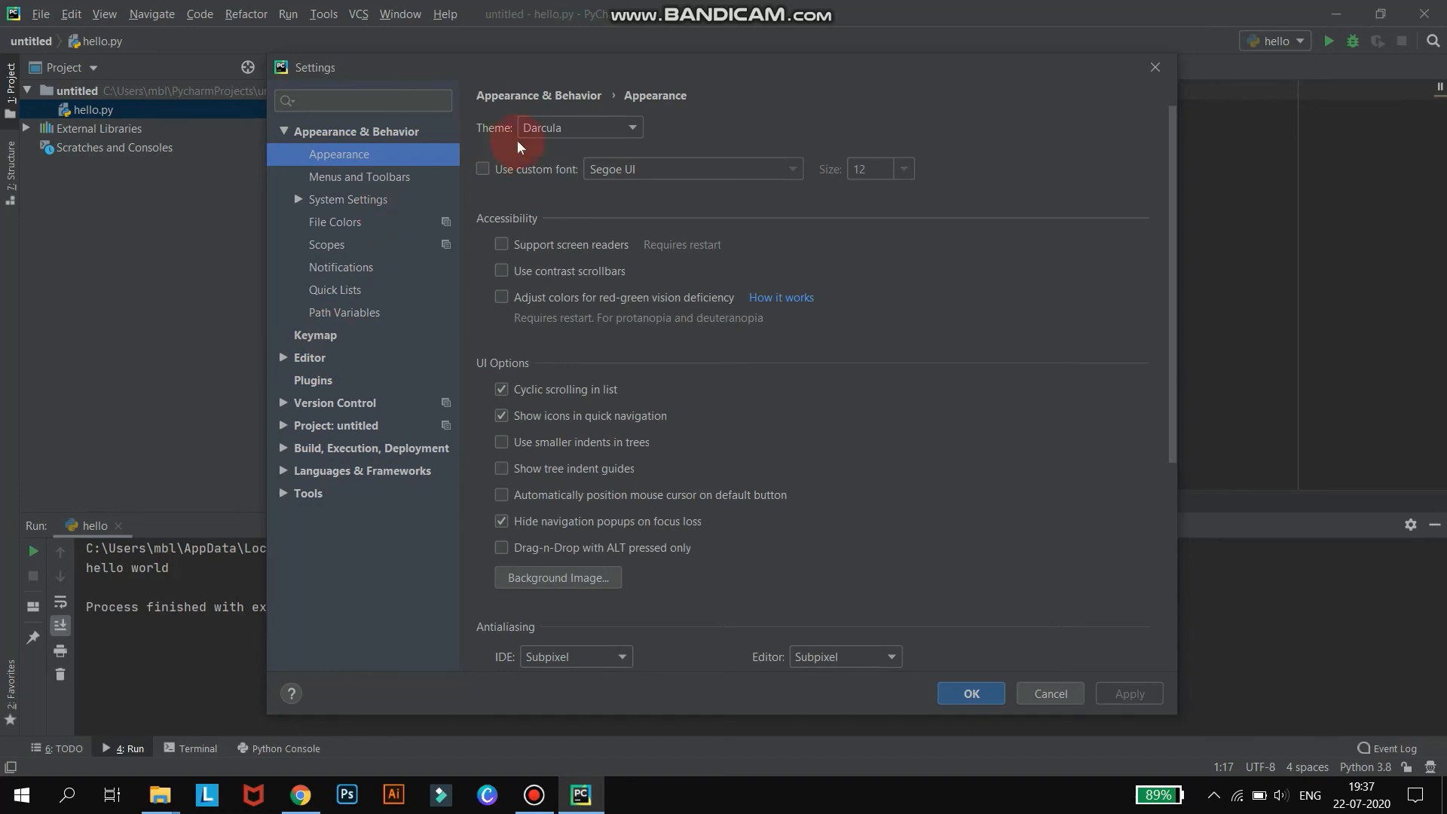
click(561, 128)
click(556, 150)
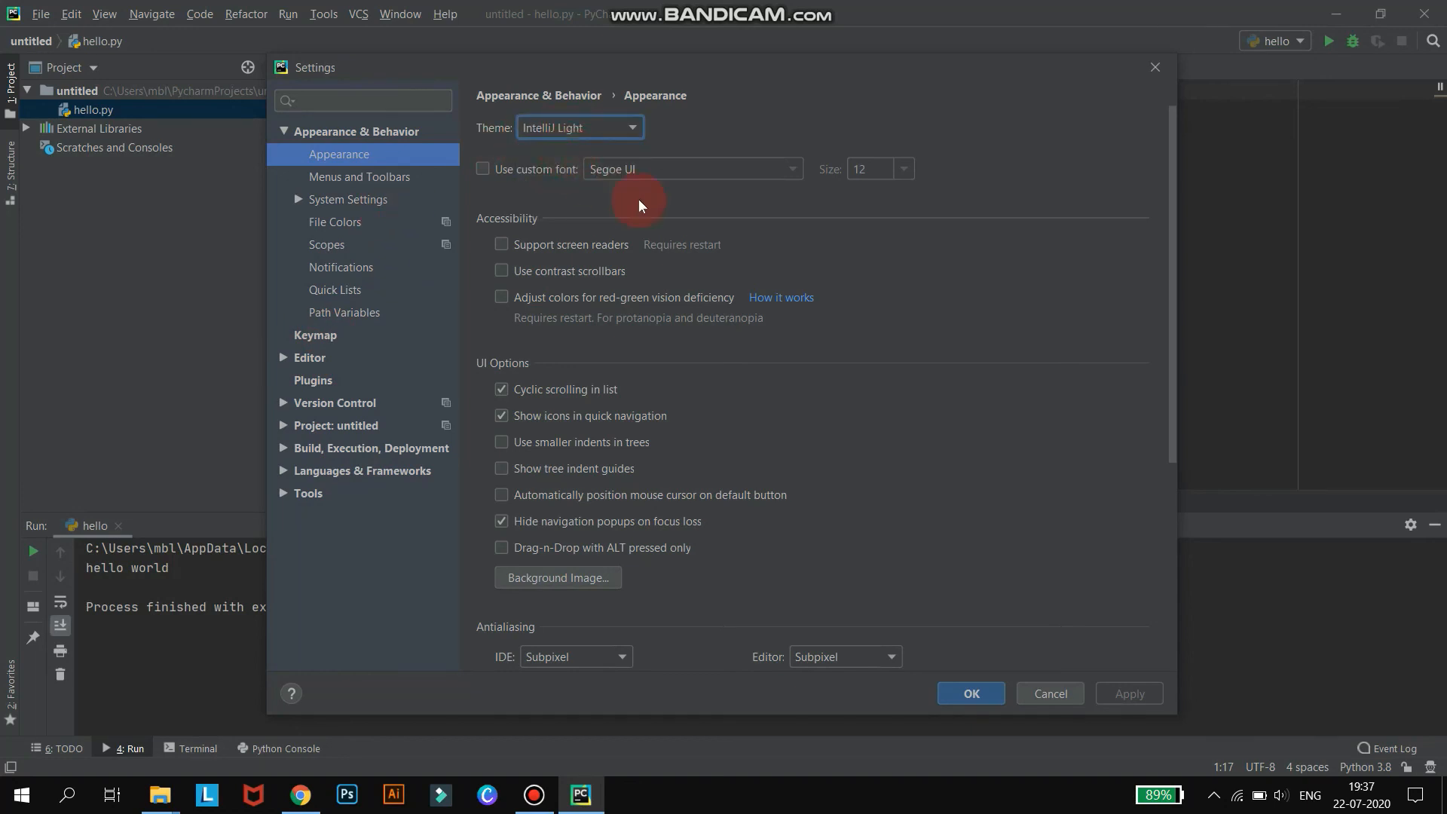
click(1105, 690)
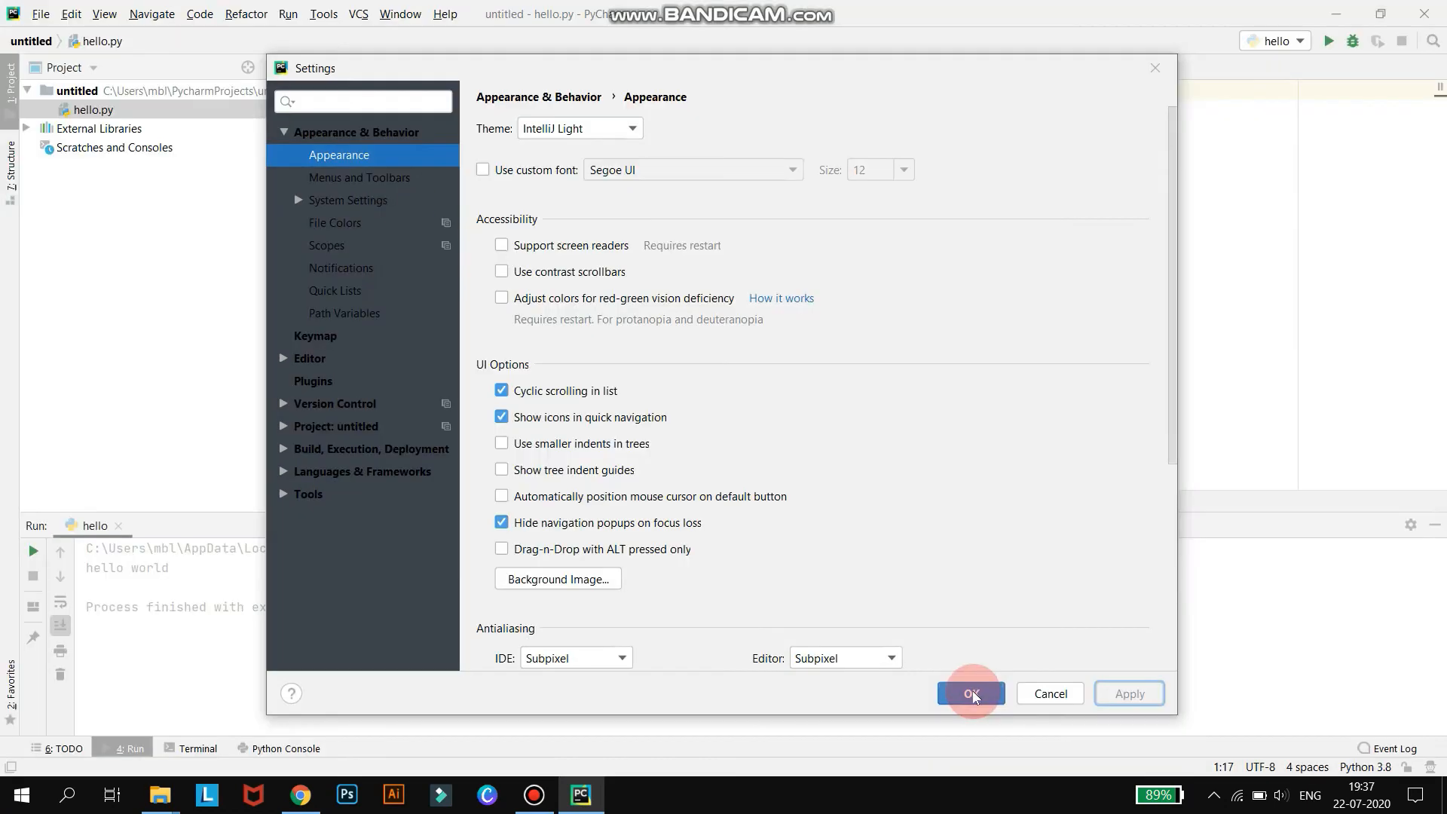
click(972, 690)
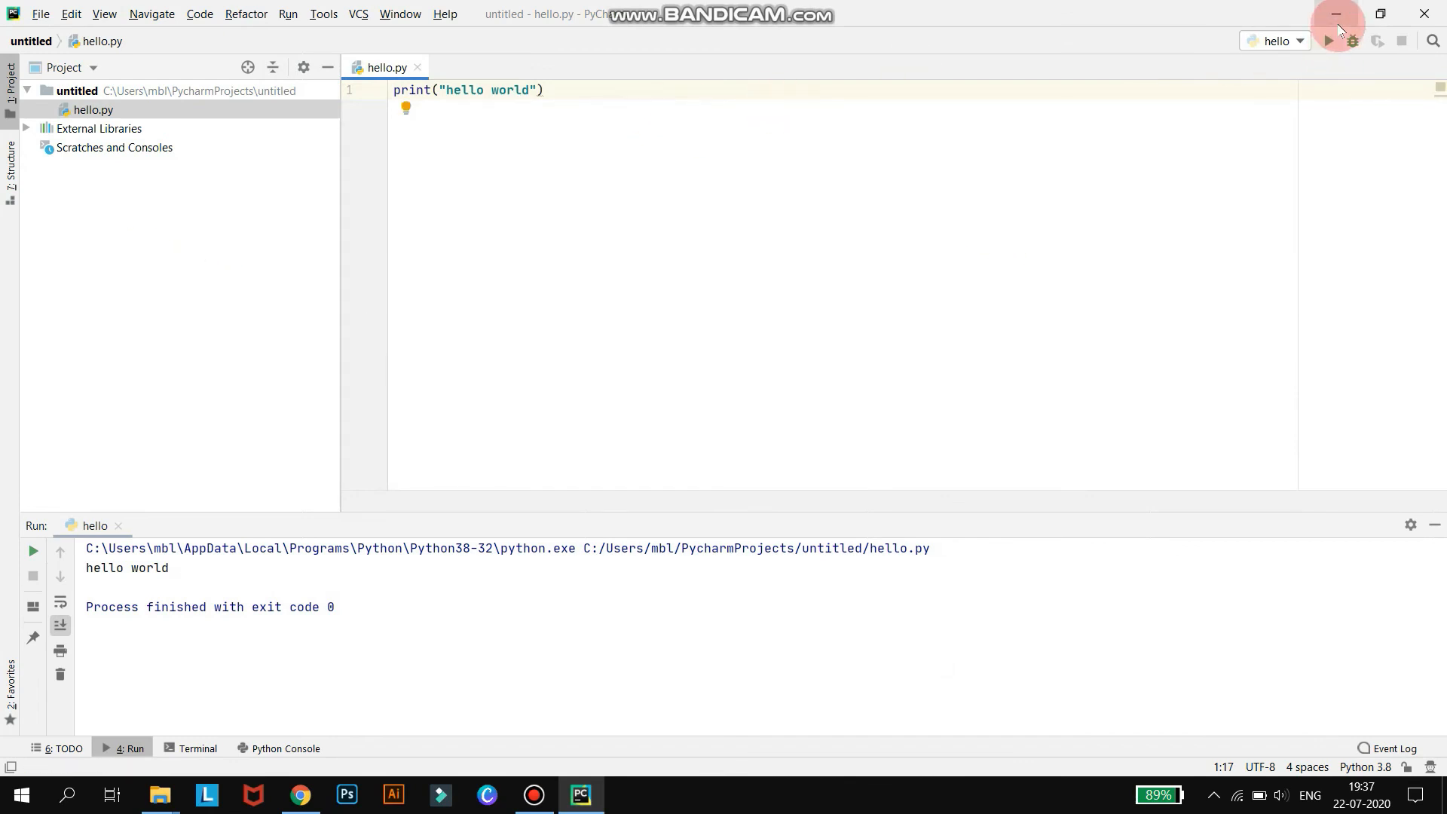
click(1337, 15)
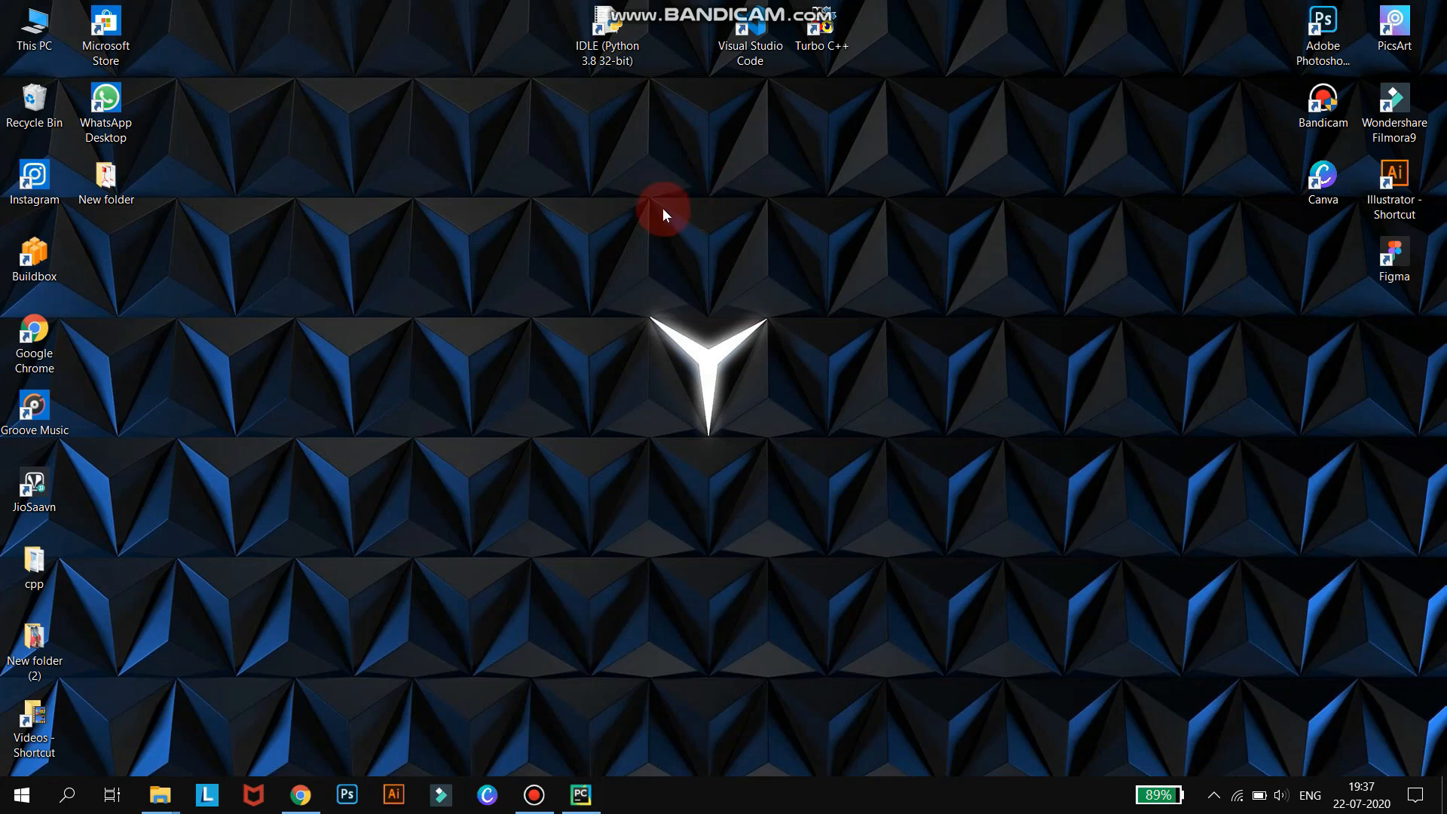